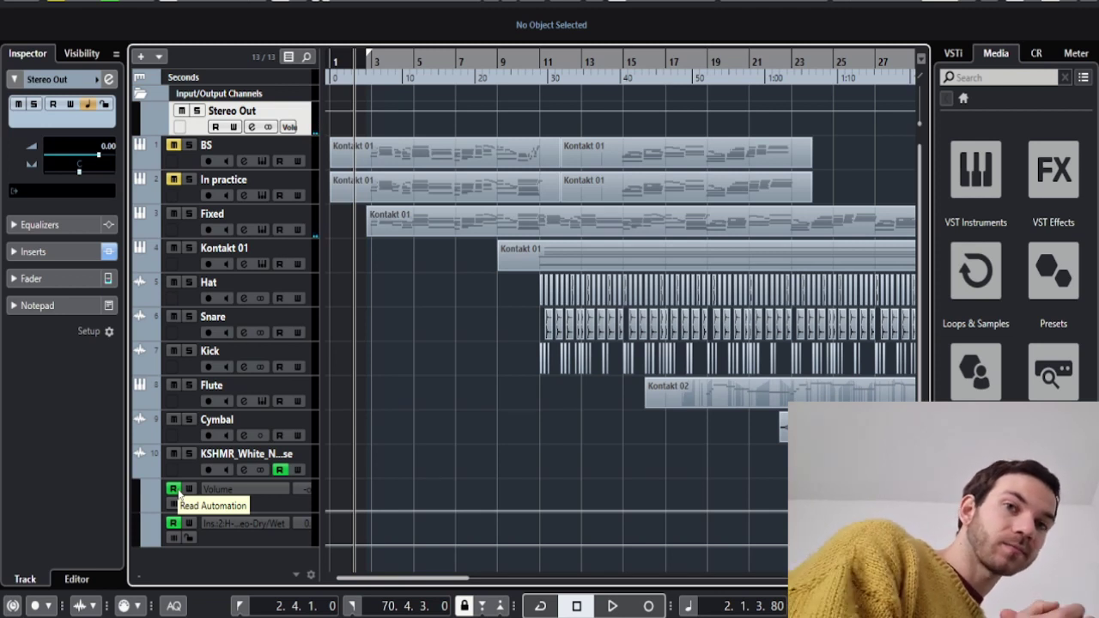
Play the arrangement from near its start and select the Fixed track's Kontakt 01 part.
key("space")
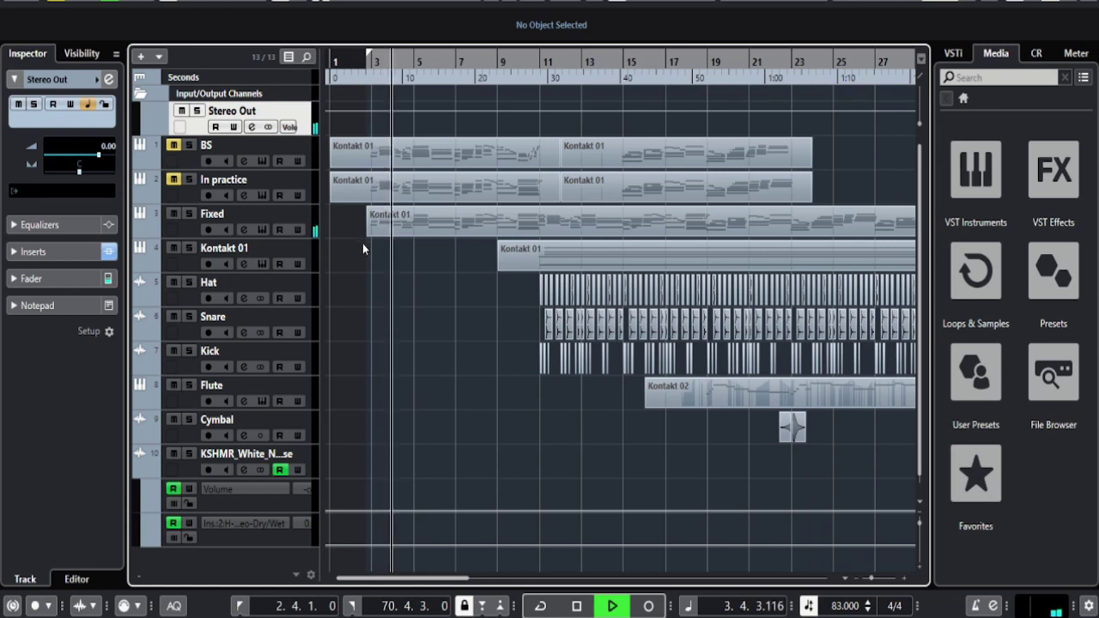
left_click(395, 234)
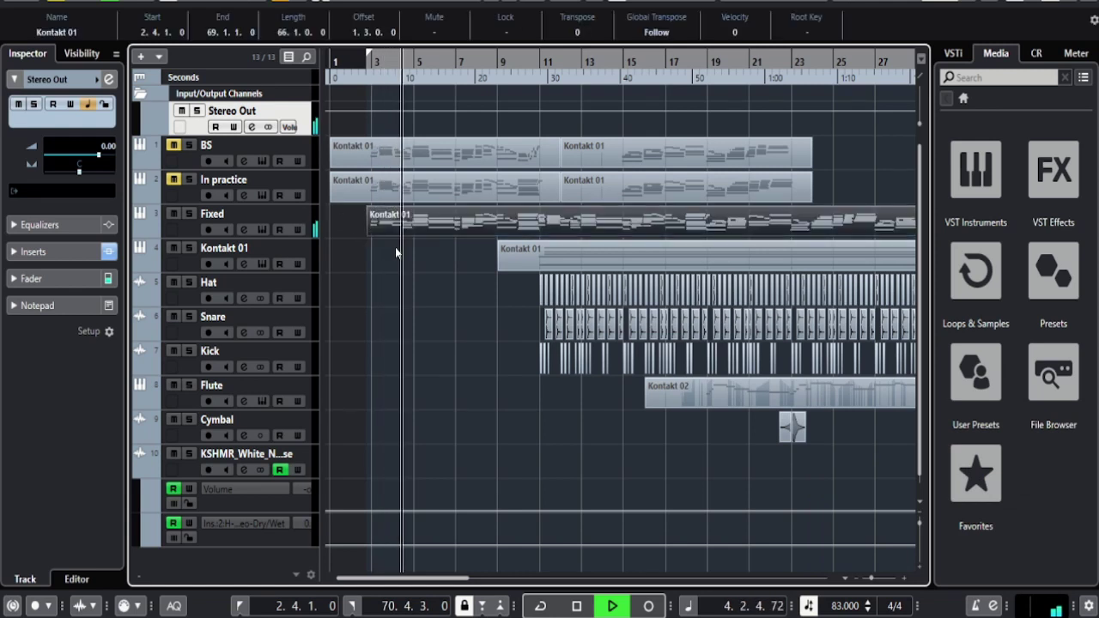
Review the Fixed track's Kontakt 01 notes in the Key Editor, then return to the arrangement stopped at bar 27.
key("Return")
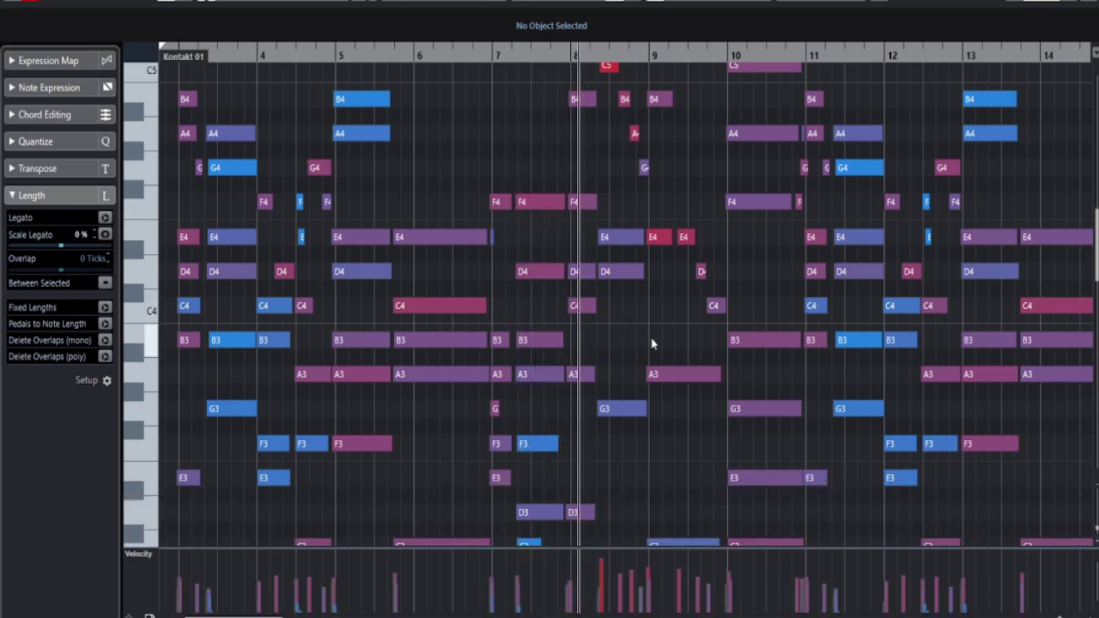
scroll(656, 334, "down", 2)
scroll(656, 333, "down", 3)
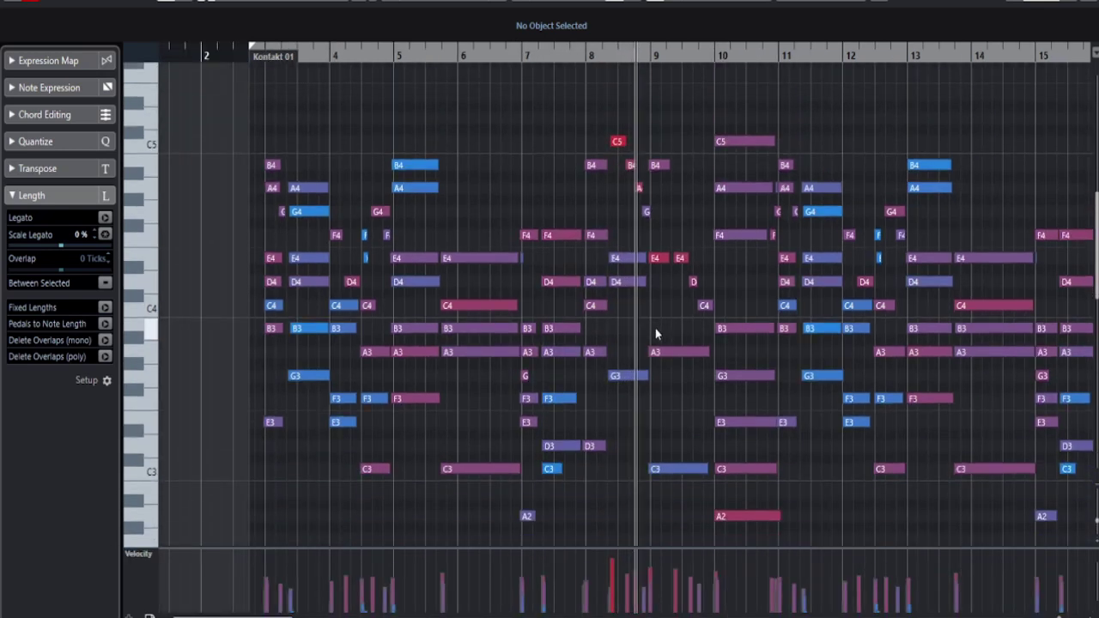
scroll(703, 356, "up", 4)
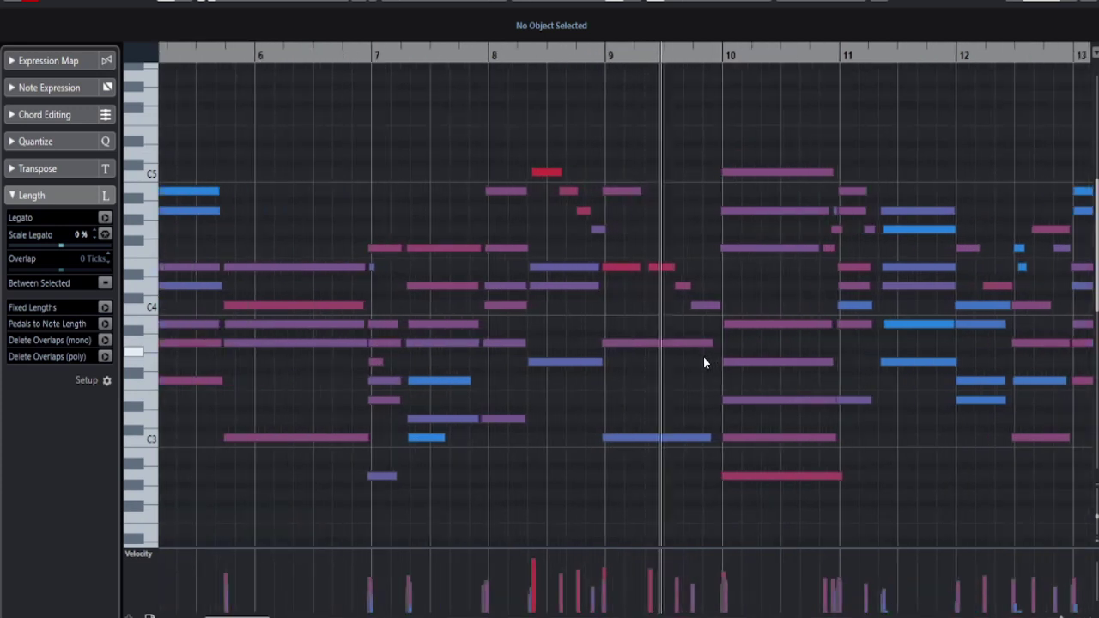
scroll(703, 356, "up", 2)
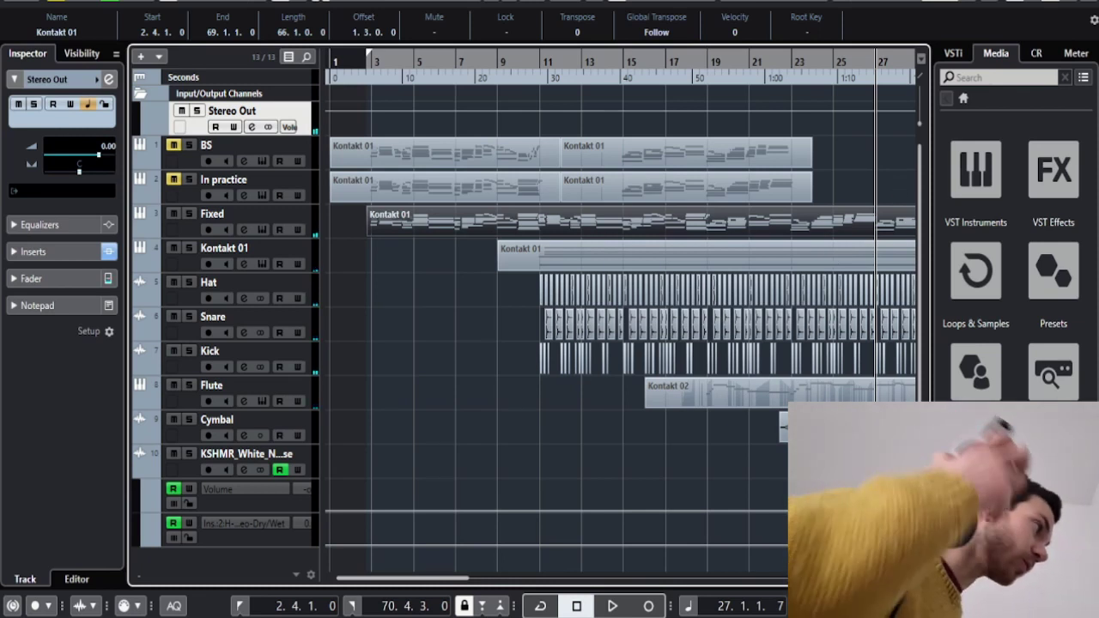
scroll(898, 191, "right", 10)
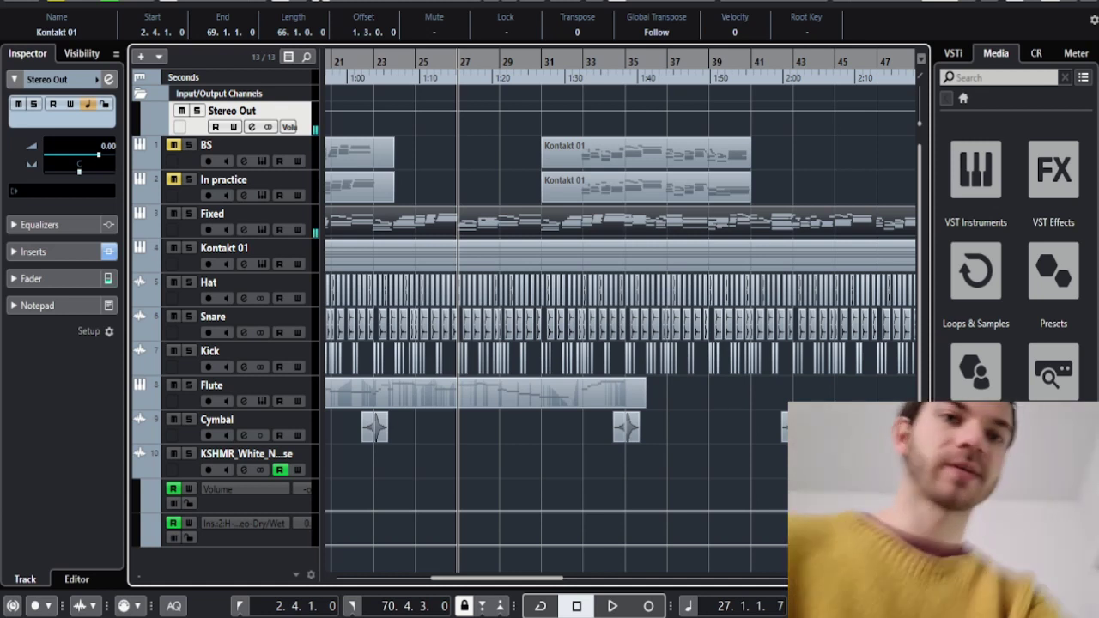
Bring the Kontakt 01 part's notes back up in the Key Editor from bar 2 onward.
key("alt+Tab")
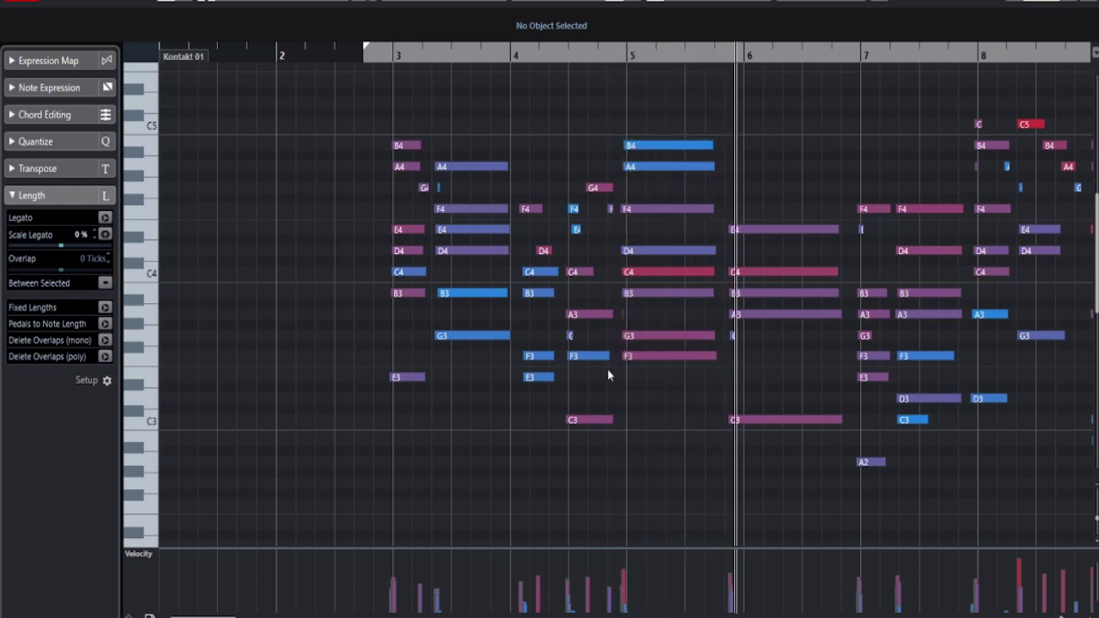
Stop playback, zoom out on the notes and close the Key Editor to show all tracks.
scroll(852, 354, "right", 4)
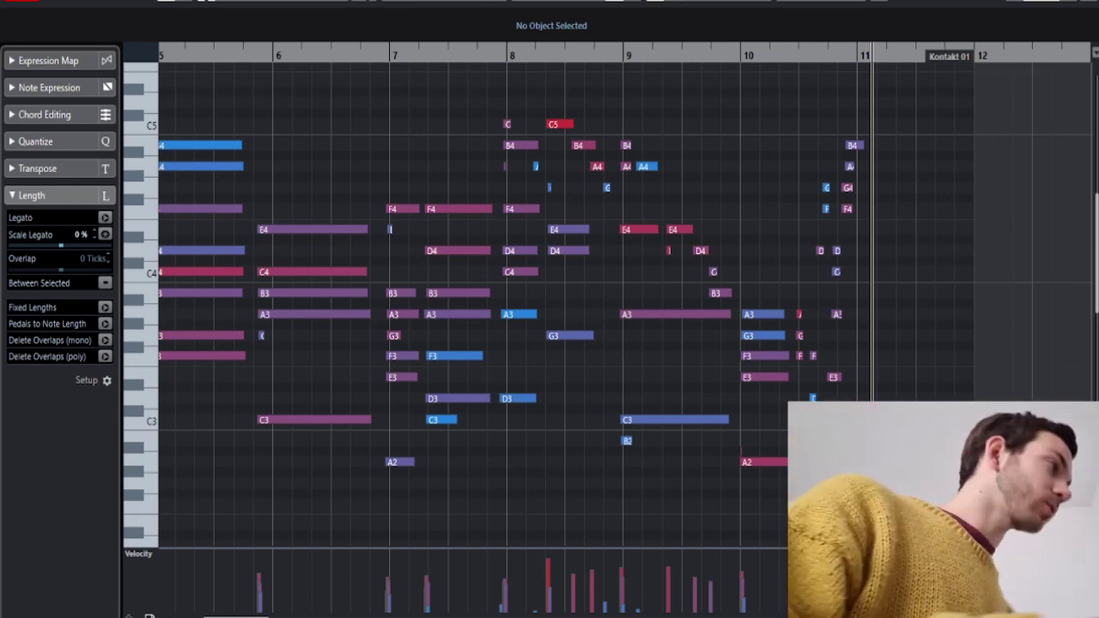
key("space")
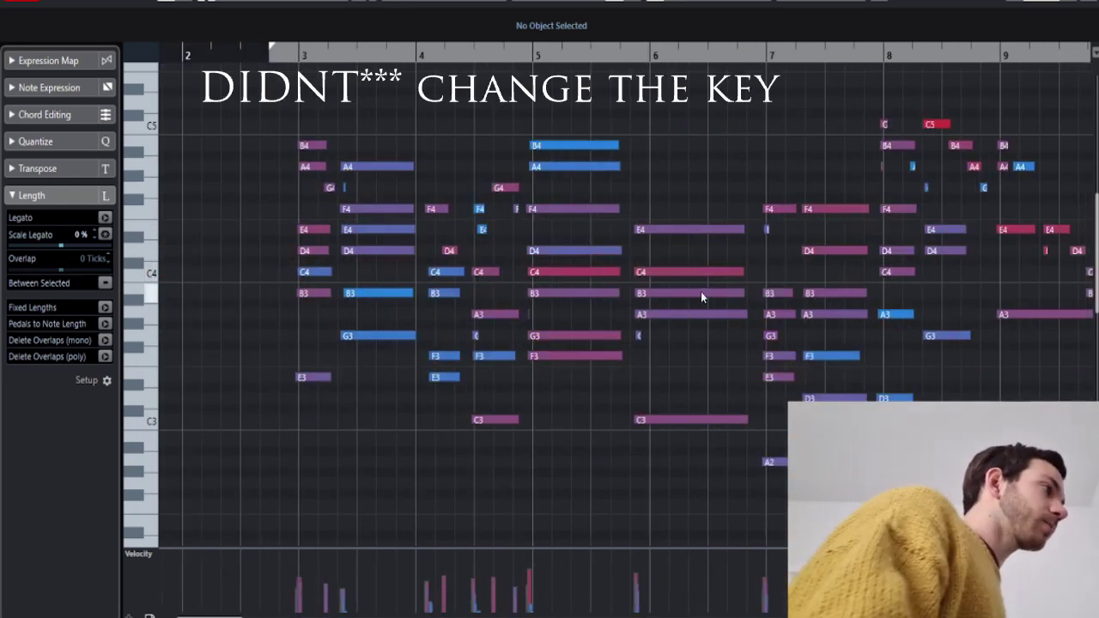
key("g")
key("g")
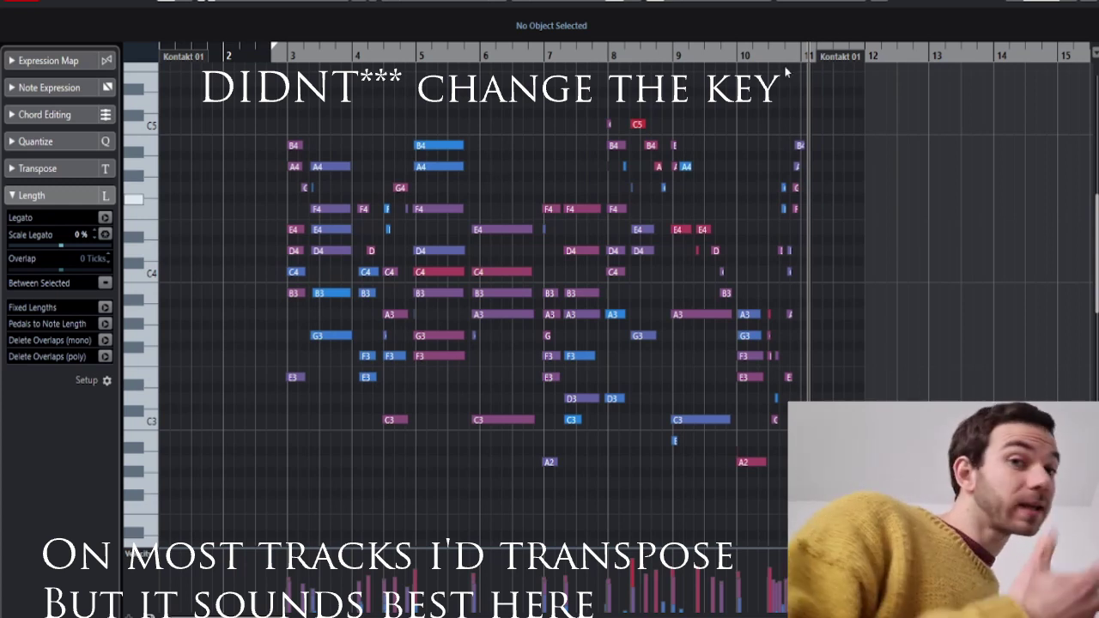
key("Escape")
Solo the In practice track instead of BS and move the playhead to about bar 2.
left_click(188, 147)
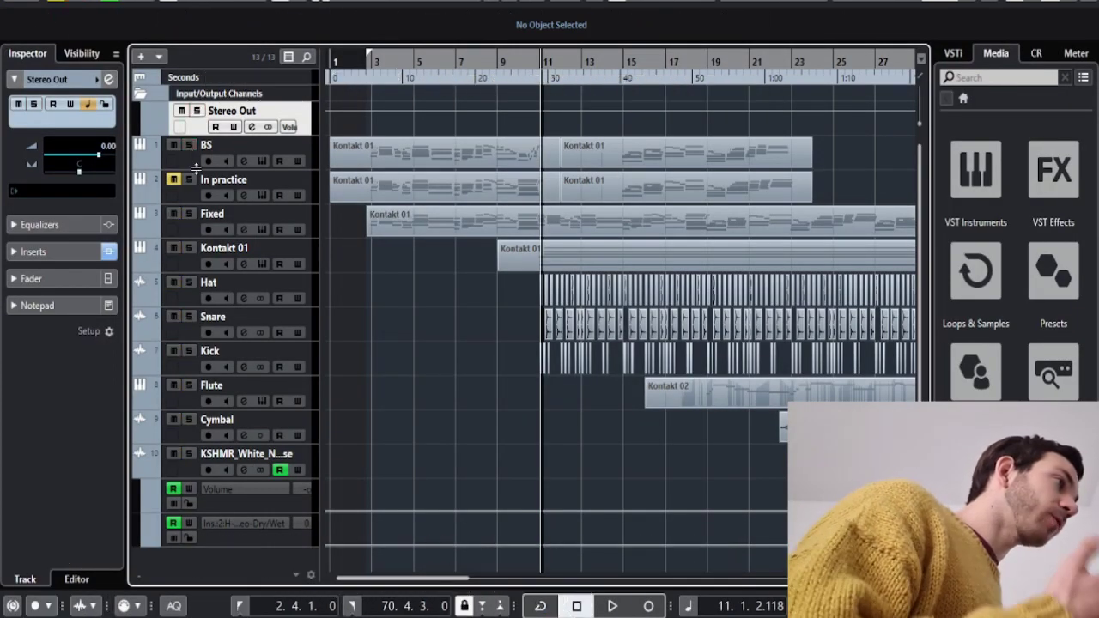
left_click(190, 180)
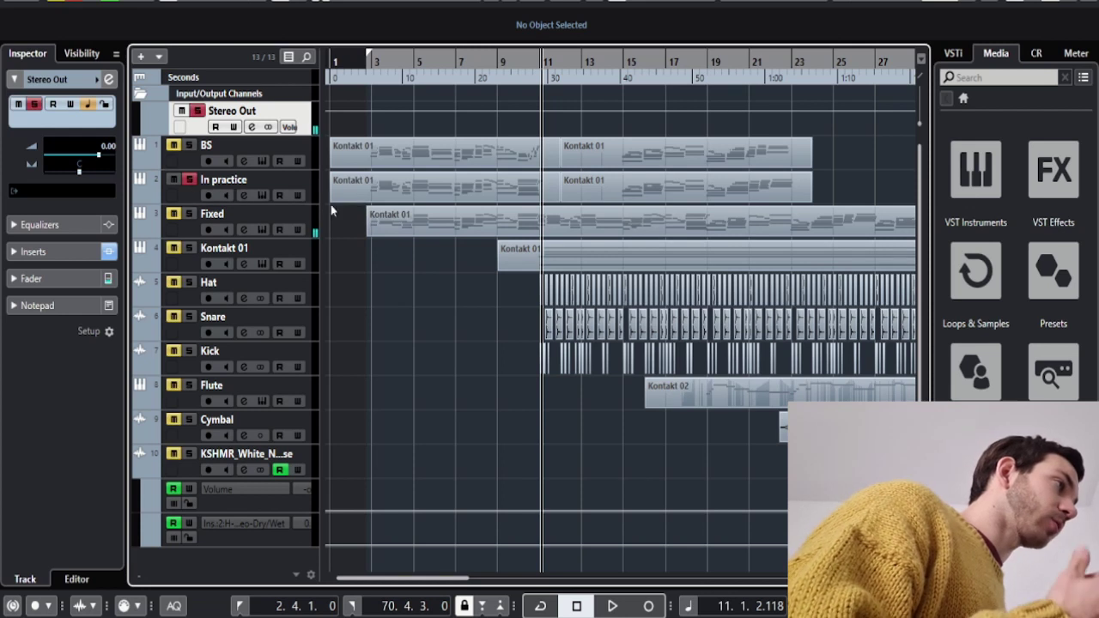
left_click(369, 78)
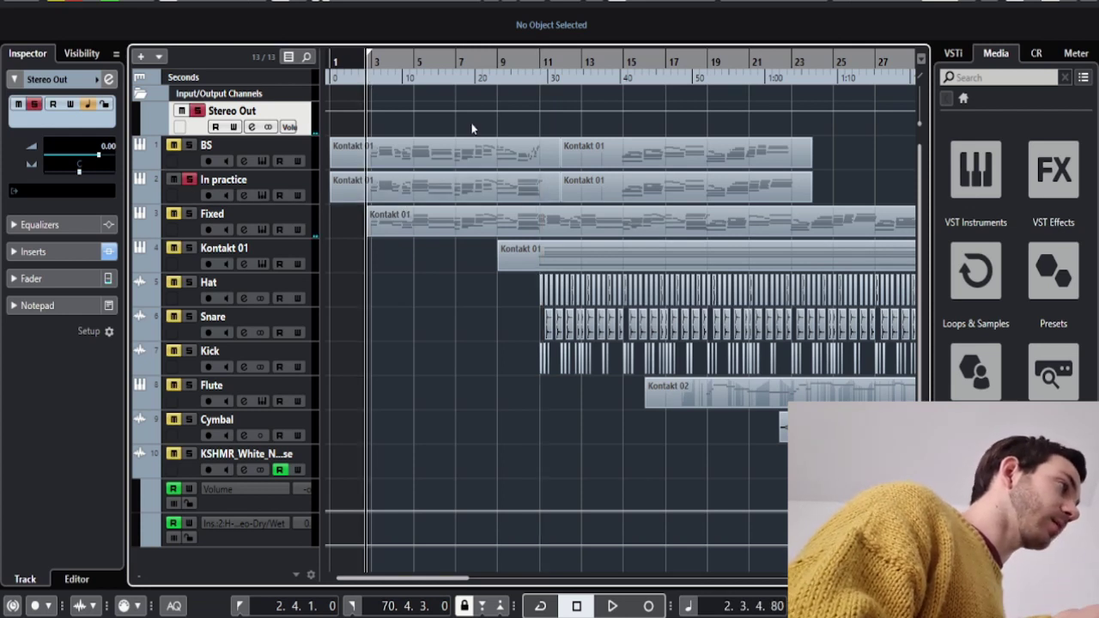
Play through In practice's first Kontakt 01 part in the Key Editor to bar 11, then close it.
left_click(455, 158)
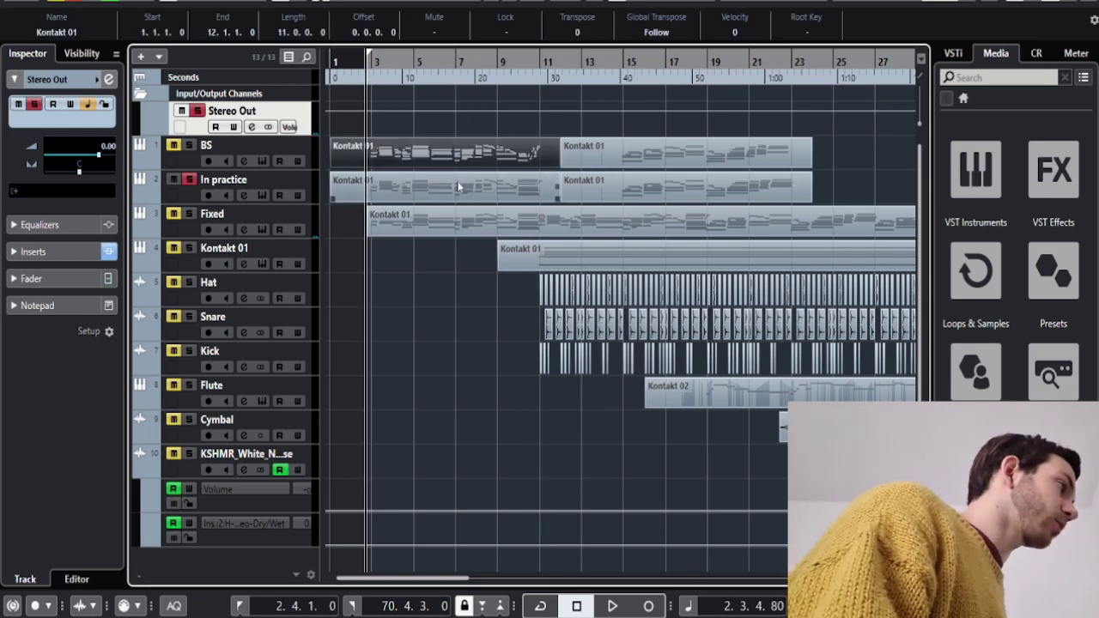
double_click(458, 186)
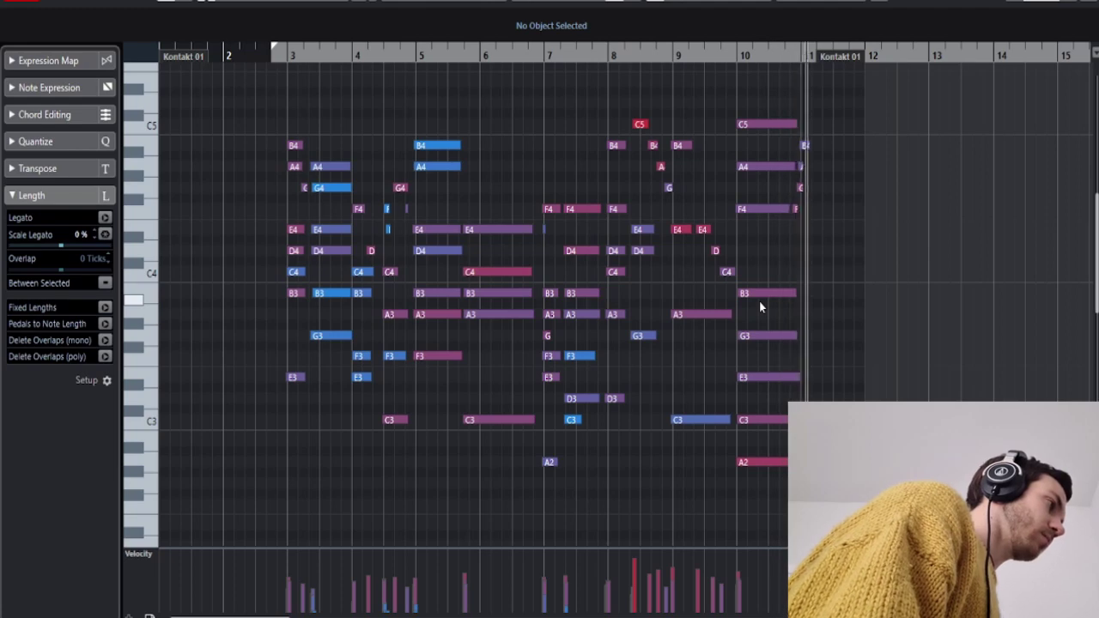
key("Escape")
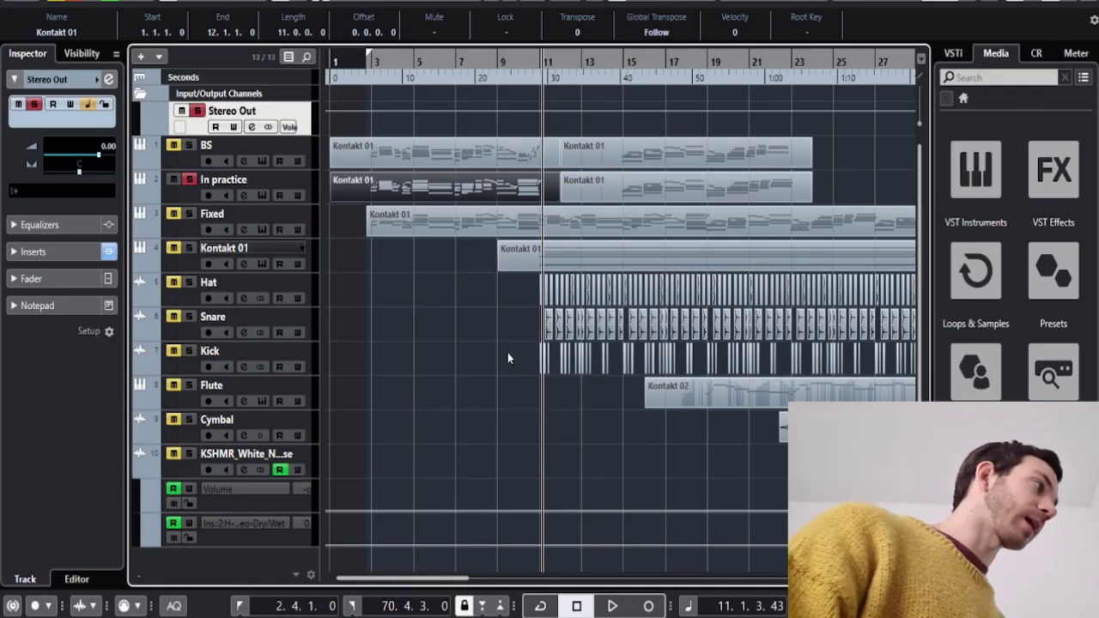
Zoom out to about bar 45, unsolo In practice and play the whole arrangement.
key("g")
key("g")
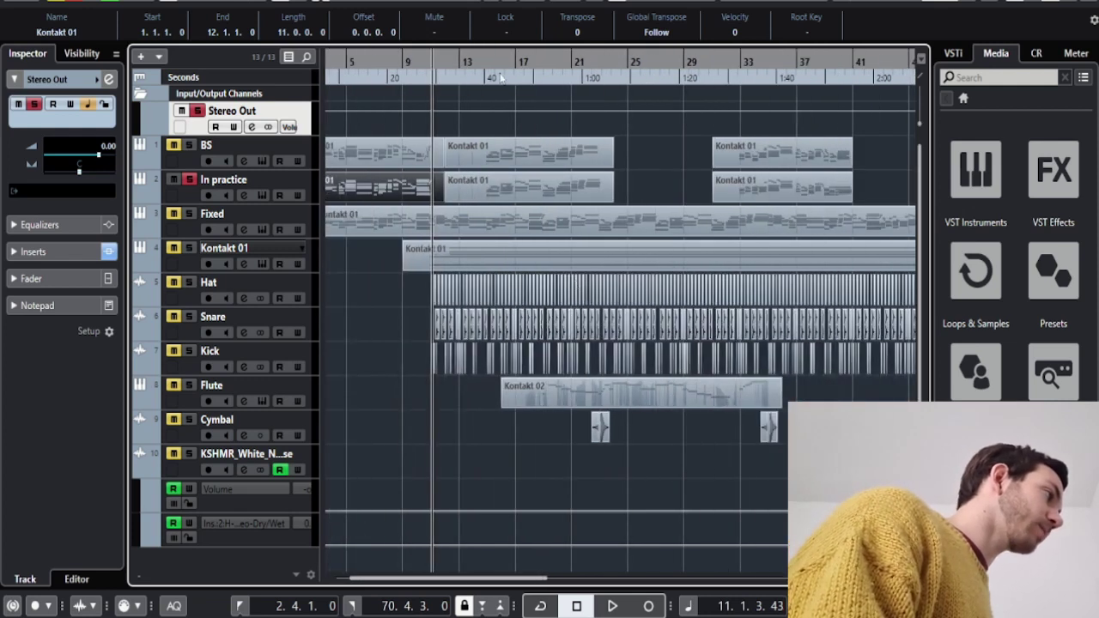
left_click_drag(502, 78, 483, 56)
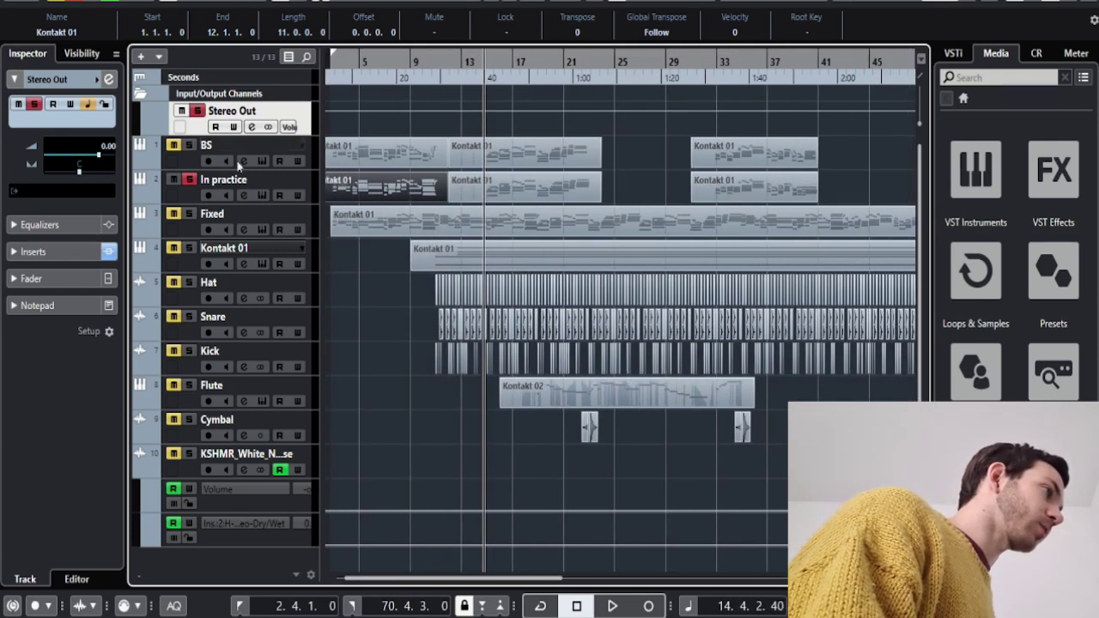
left_click(190, 180)
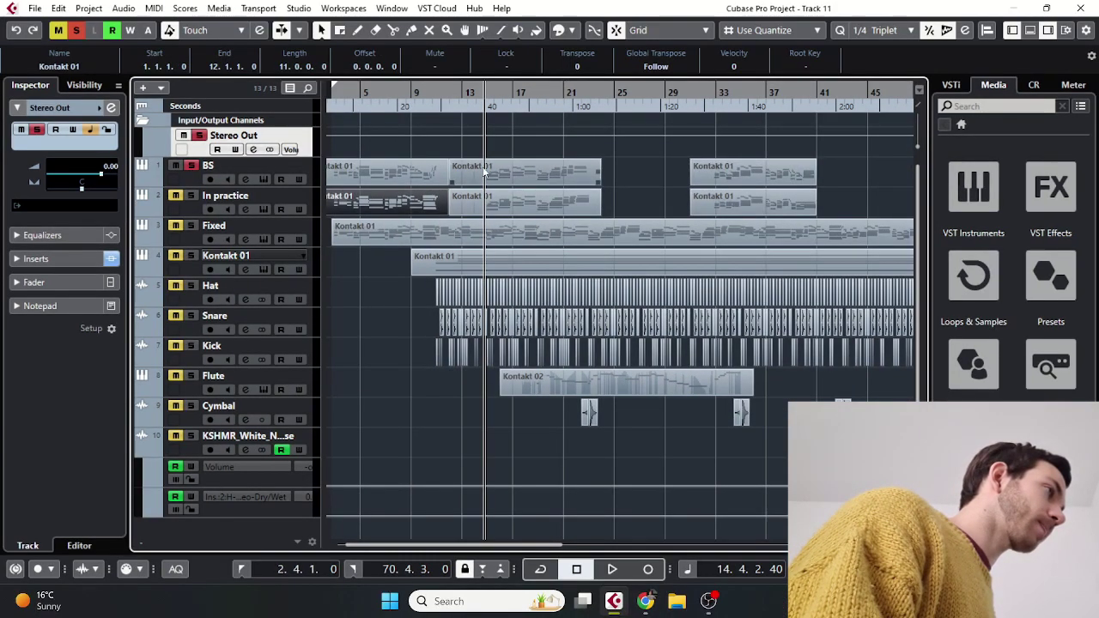
key("space")
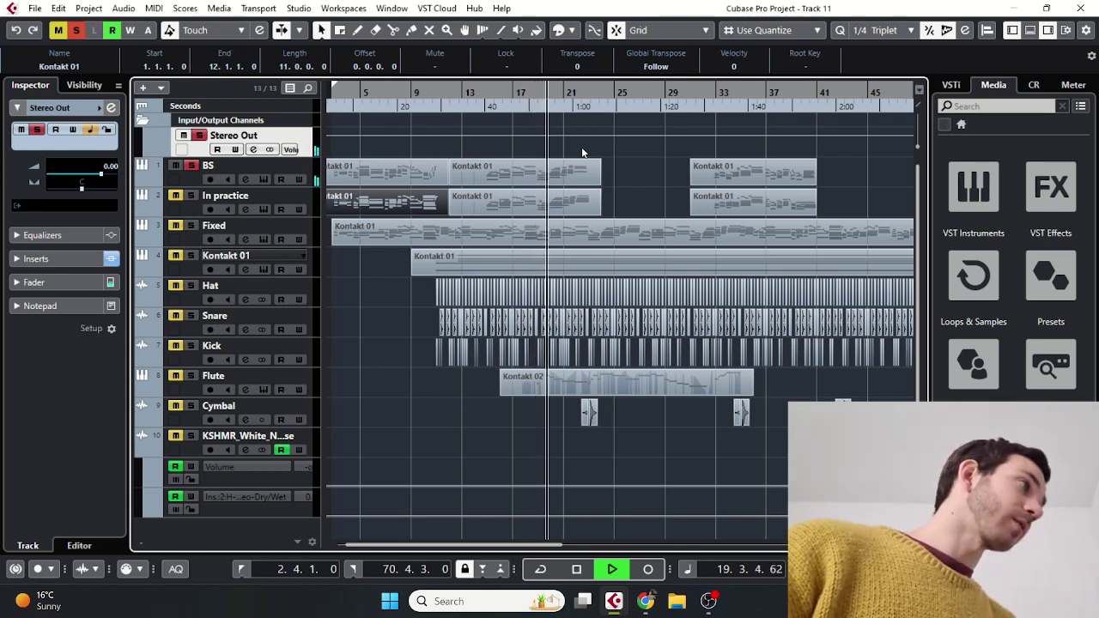
left_click(193, 211)
Stop playback, zoom into the opening bars and show the Fixed track's five inserts in Channel Settings.
left_click(191, 183, "ctrl")
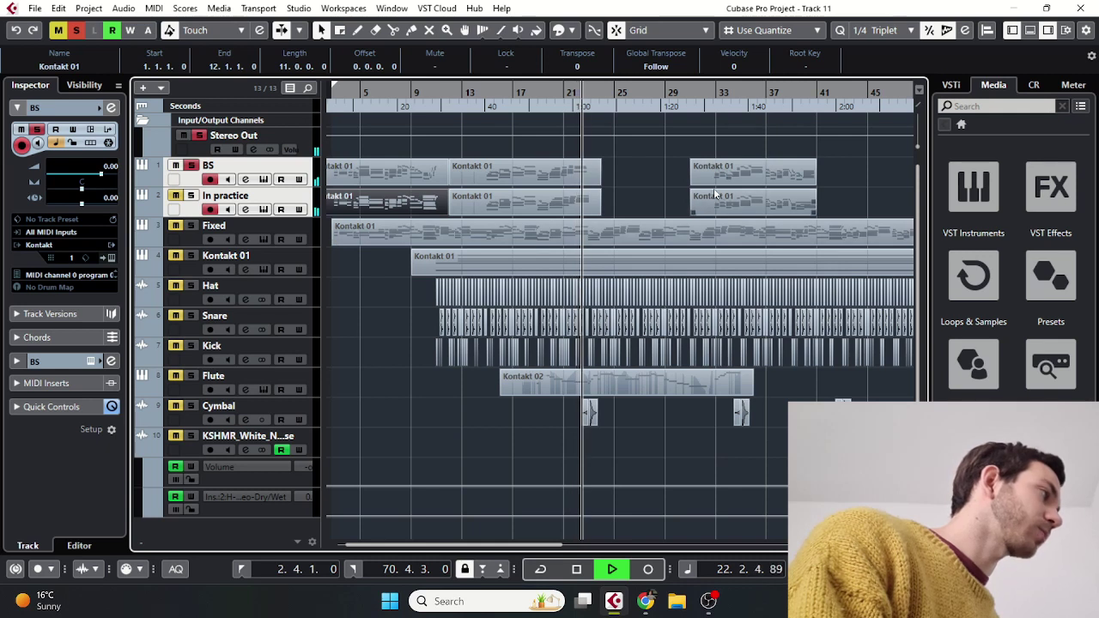
left_click(709, 106)
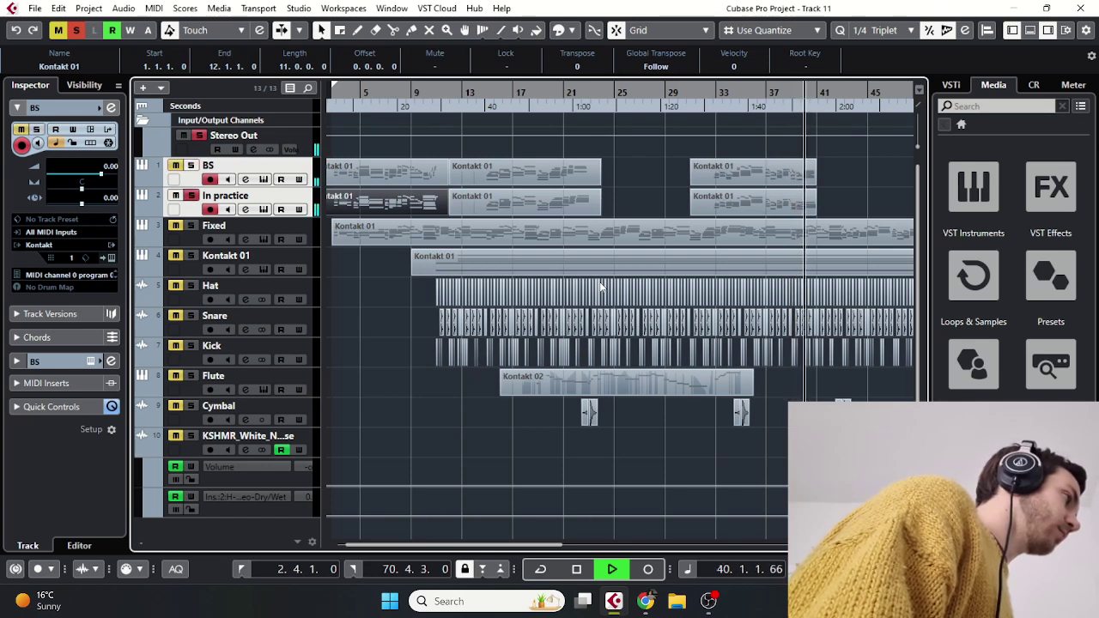
left_click(254, 226)
key("space")
left_click_drag(345, 97, 436, 216)
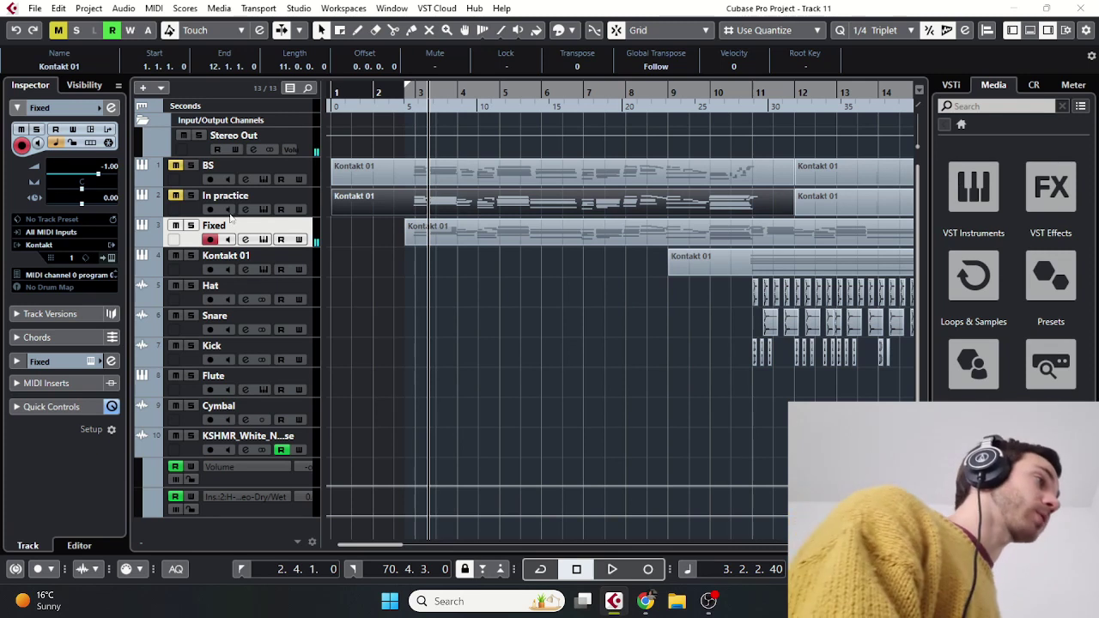
left_click(244, 240)
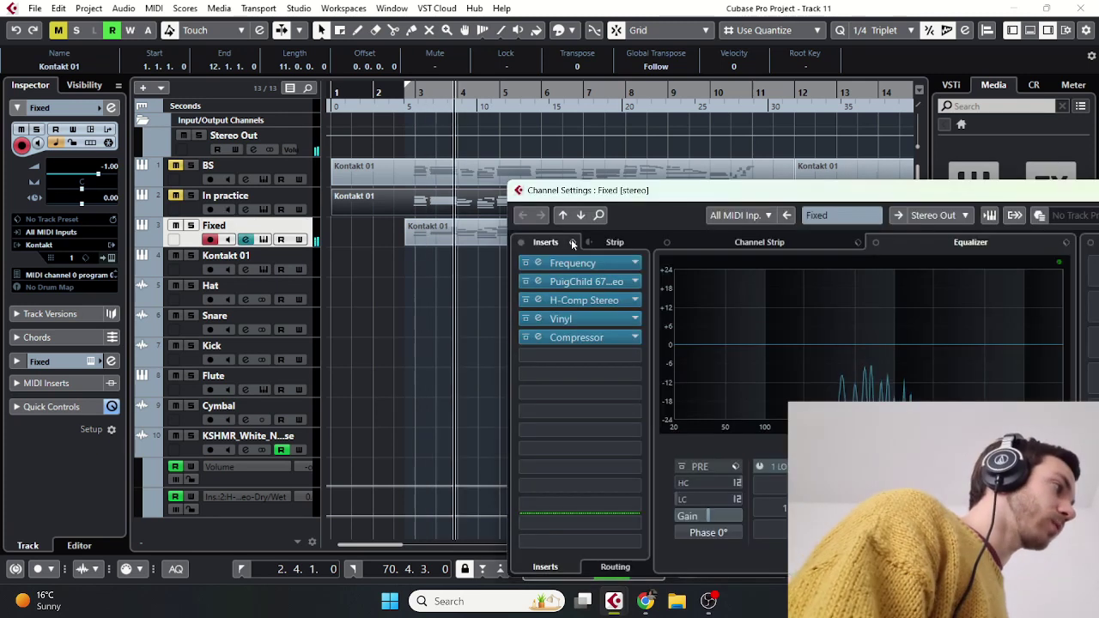
Re-enable the Fixed track's inserts and open its Frequency EQ (60 Hz low cut, −16.5 dB shelf at 128 Hz).
left_click(522, 243)
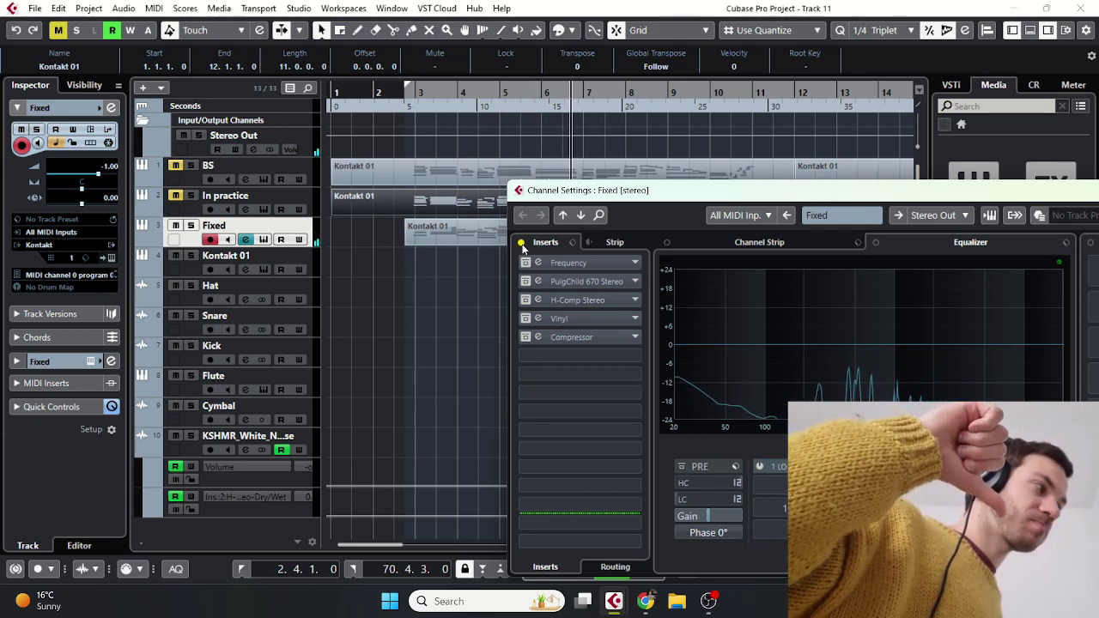
left_click(523, 246)
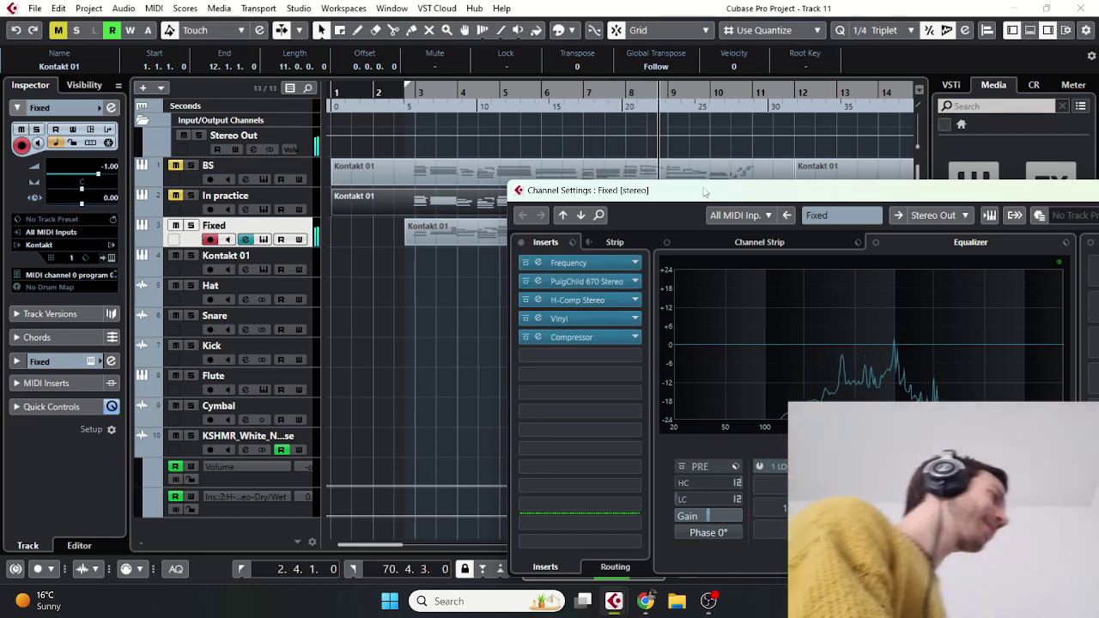
left_click_drag(726, 196, 434, 142)
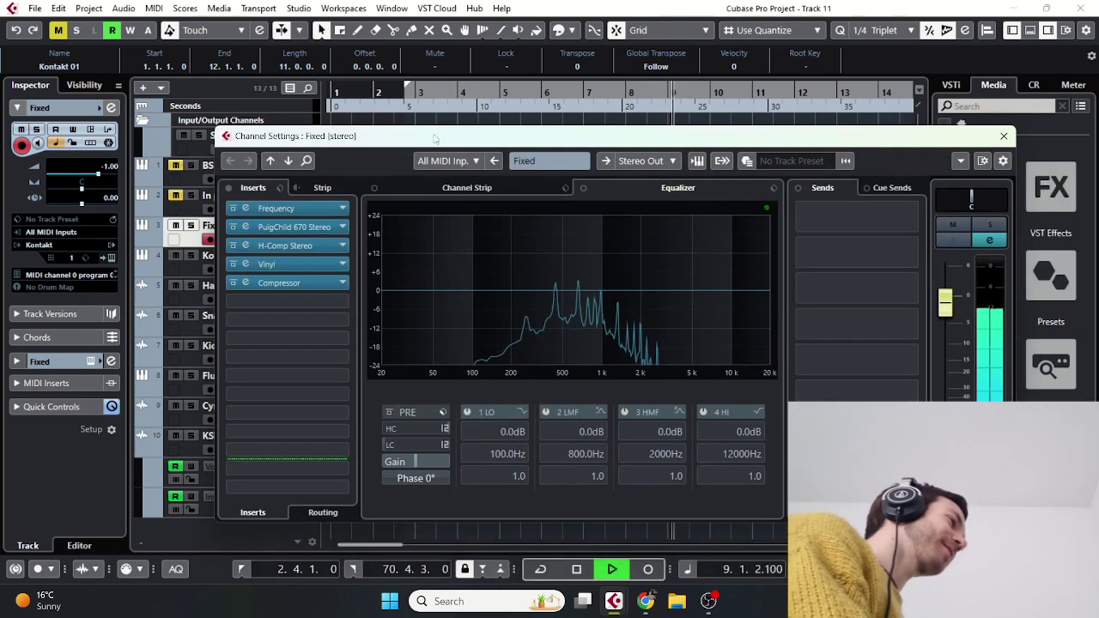
left_click(235, 236)
left_click(276, 208)
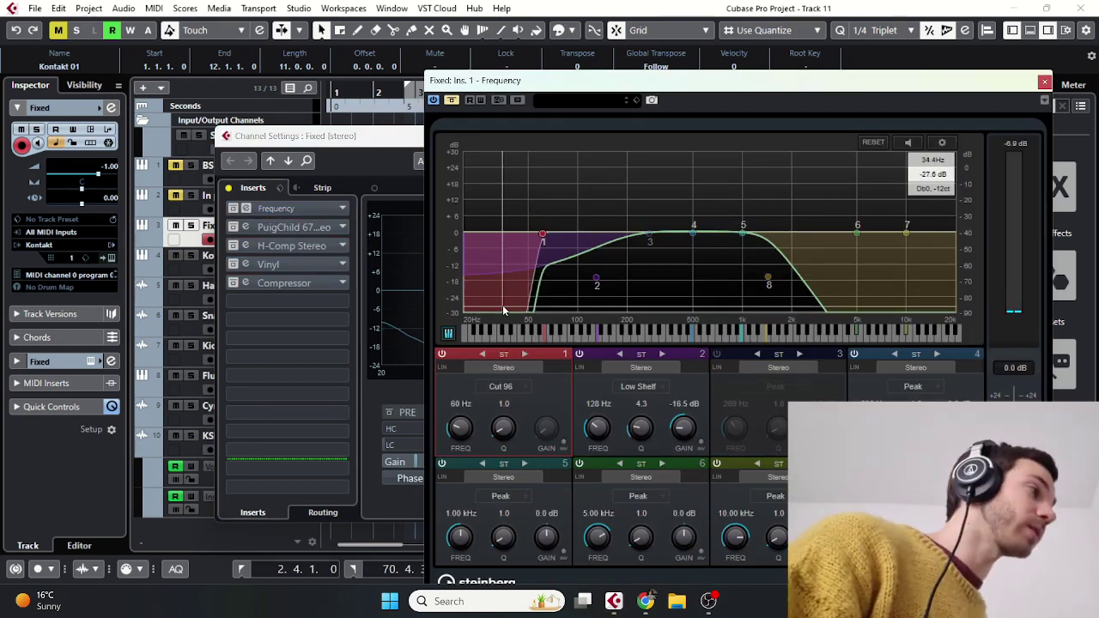
Reposition the Frequency EQ window and start playback from near bar 2.
left_click_drag(507, 82, 624, 132)
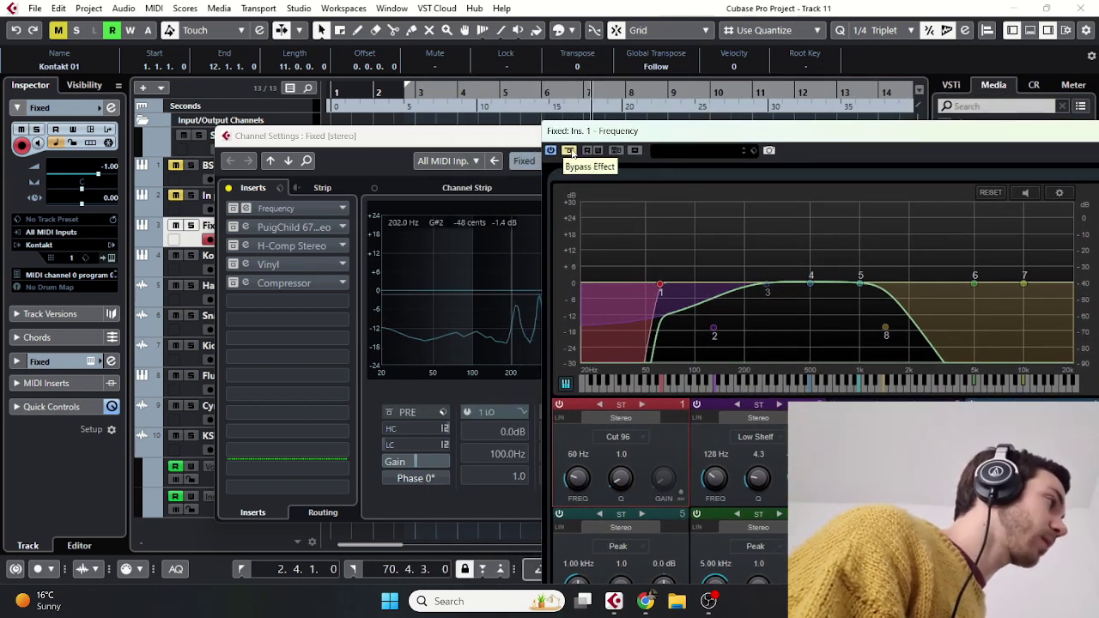
left_click_drag(642, 132, 463, 109)
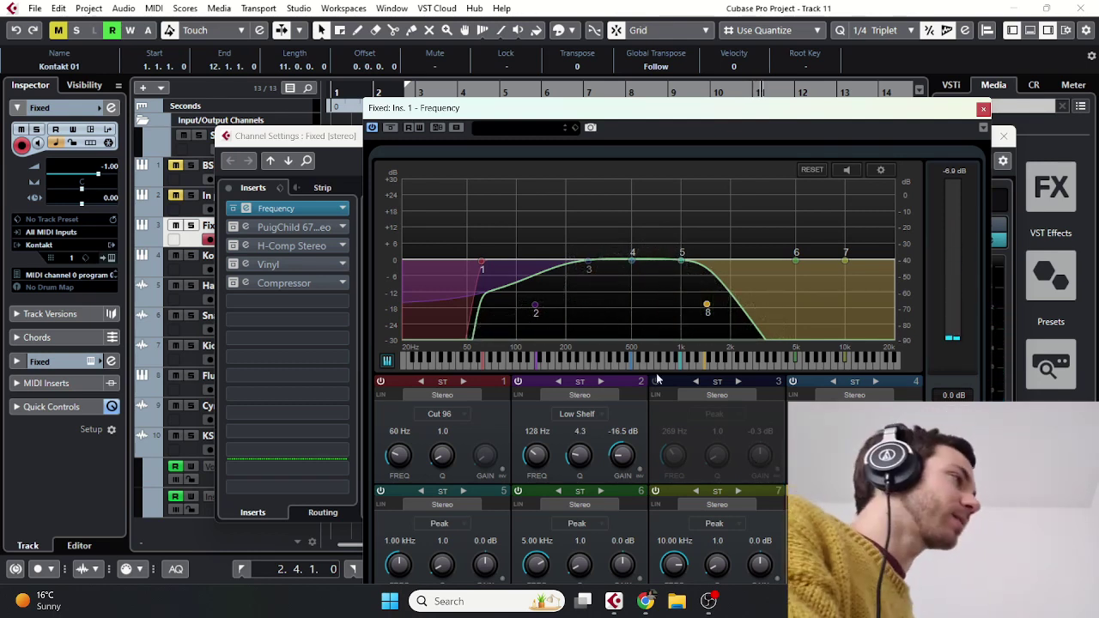
left_click(402, 90)
key("space")
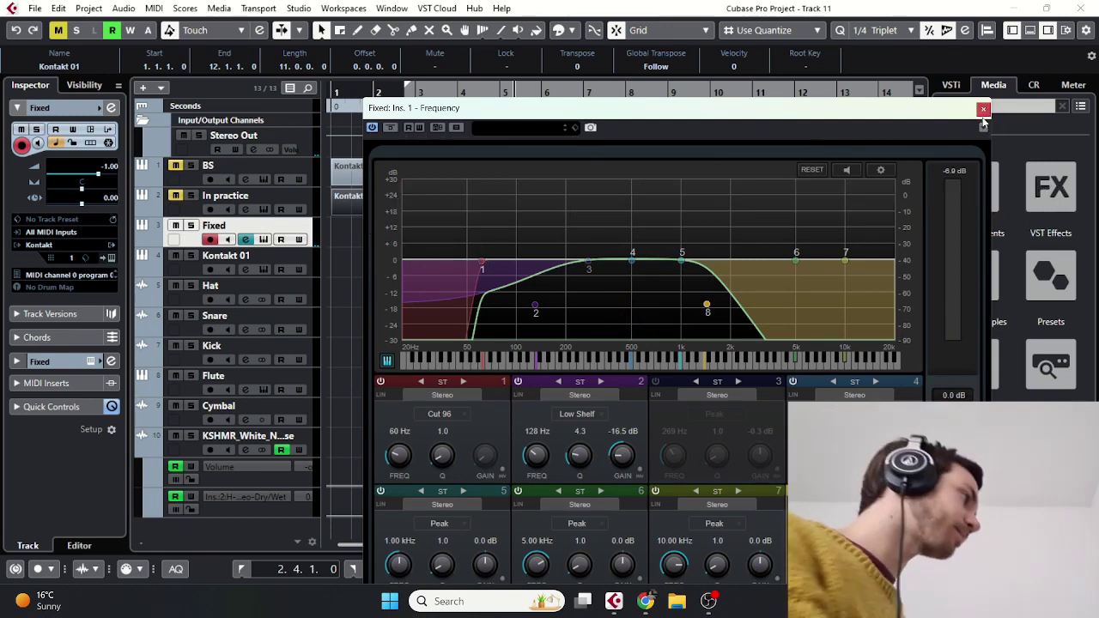
Close the Frequency EQ and activate the PuigChild 670 Stereo insert on the Fixed track.
left_click(984, 110)
left_click(245, 239)
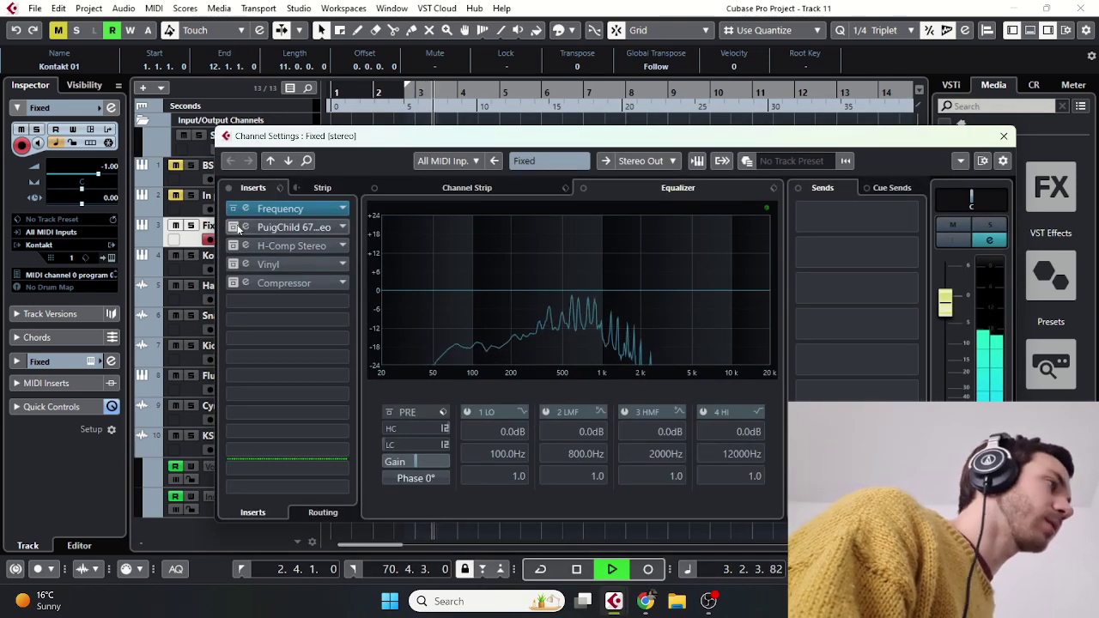
left_click(247, 228)
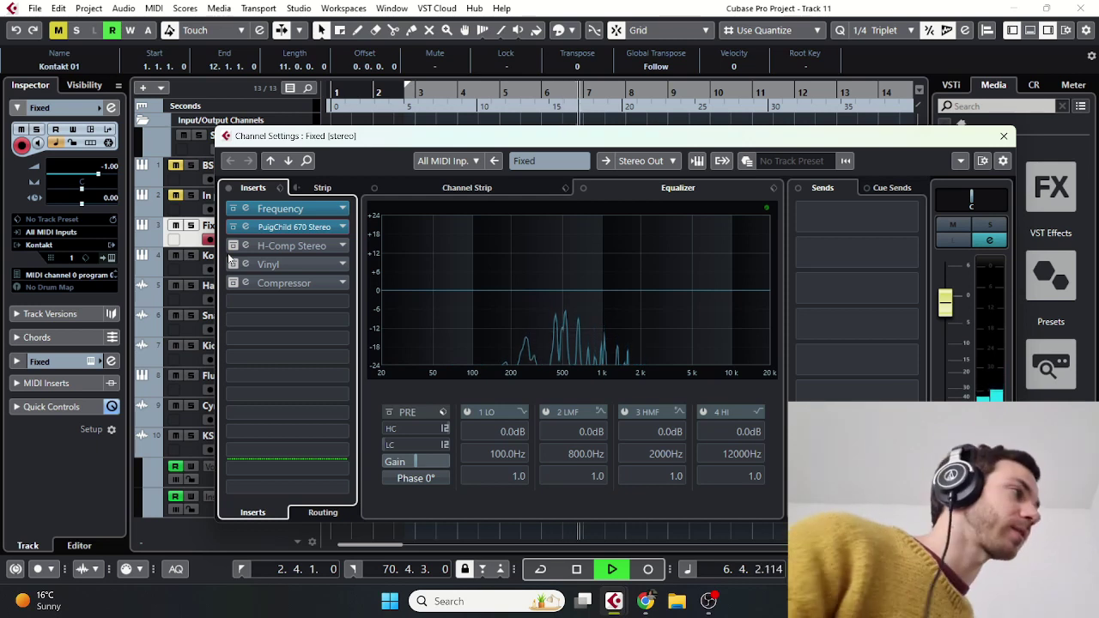
Check the PuigChild 670 Stereo editor, close it and jump playback back to around bar 3.
left_click(283, 227)
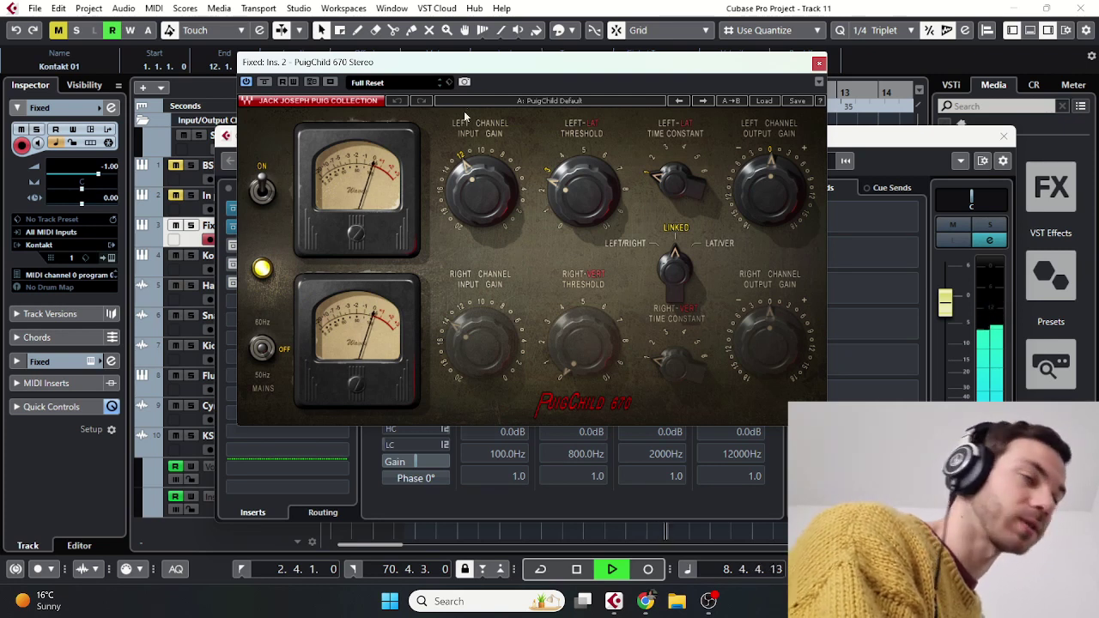
left_click_drag(461, 58, 515, 69)
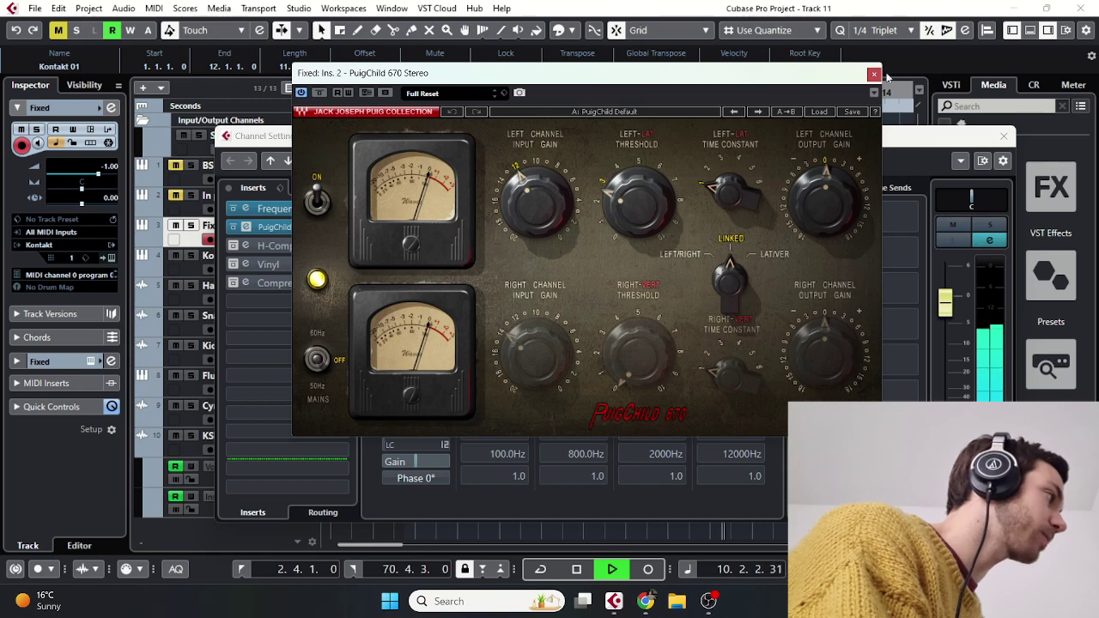
left_click(875, 74)
left_click(404, 89)
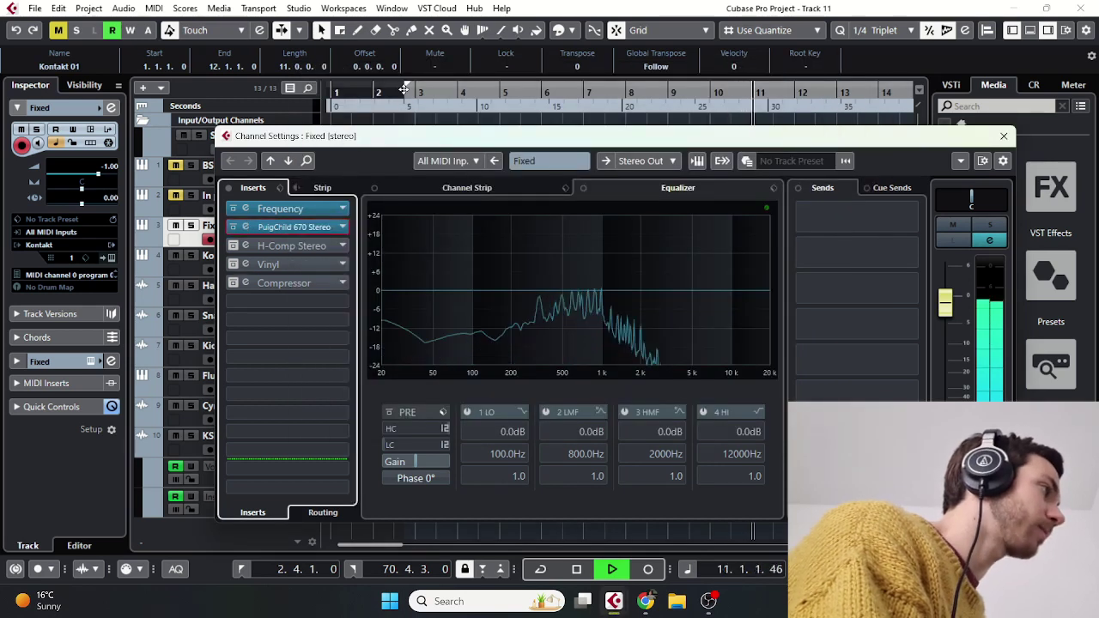
Activate H-Comp Stereo on the Fixed track, then stop playback and close Channel Settings.
left_click(246, 240)
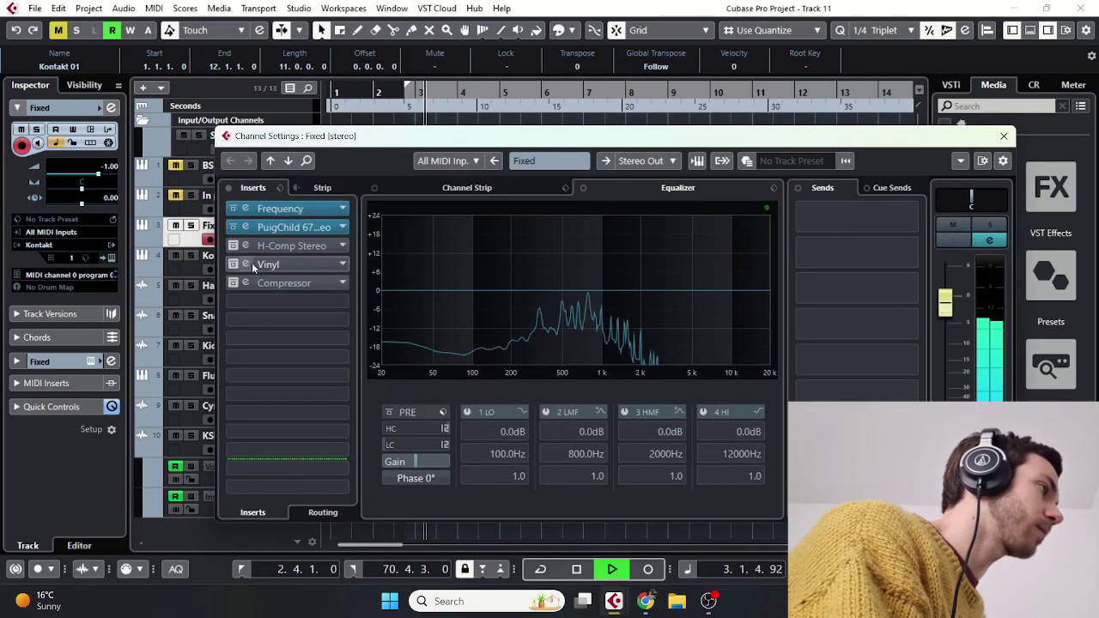
left_click(288, 246)
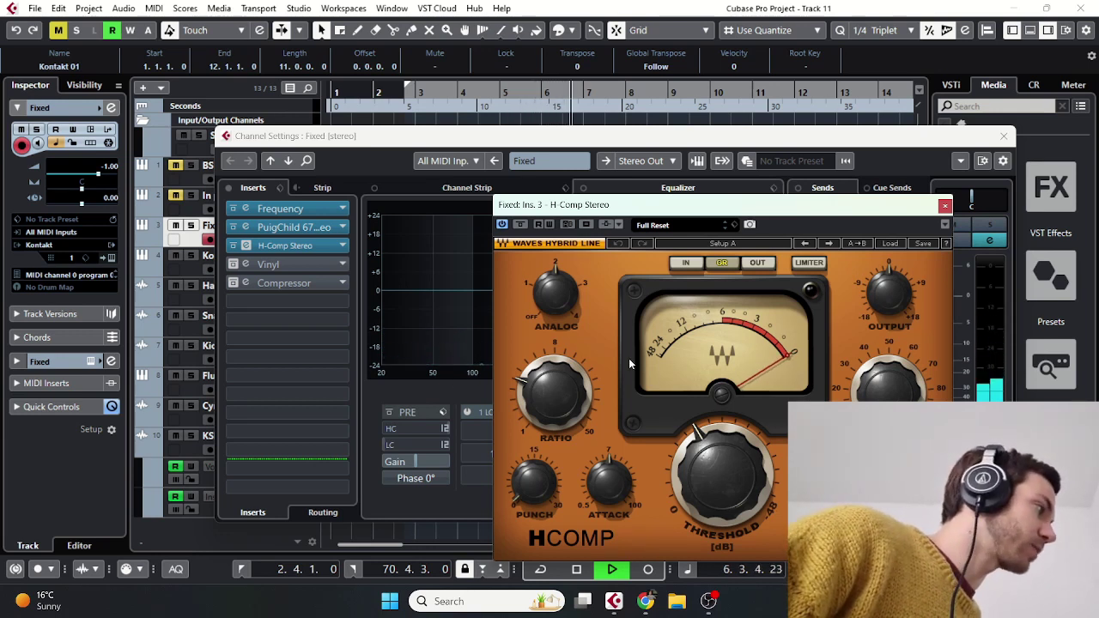
left_click(946, 207)
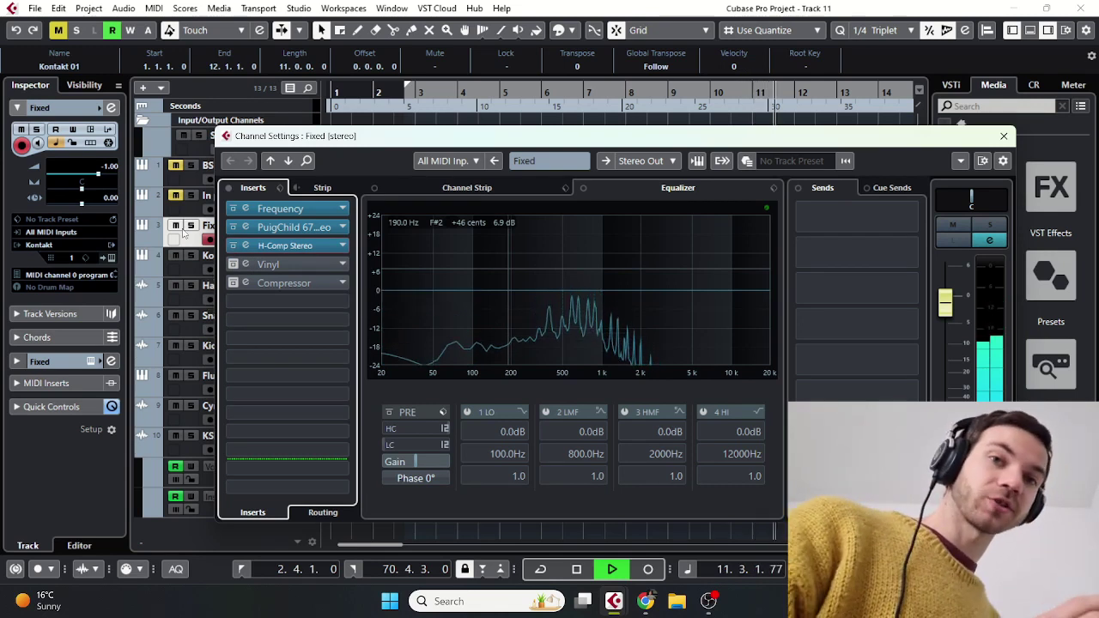
key("space")
left_click(414, 109)
Return the playhead to bar 2.4.2 and switch on the Fixed track's Vinyl insert.
left_click(414, 109)
left_click(408, 91)
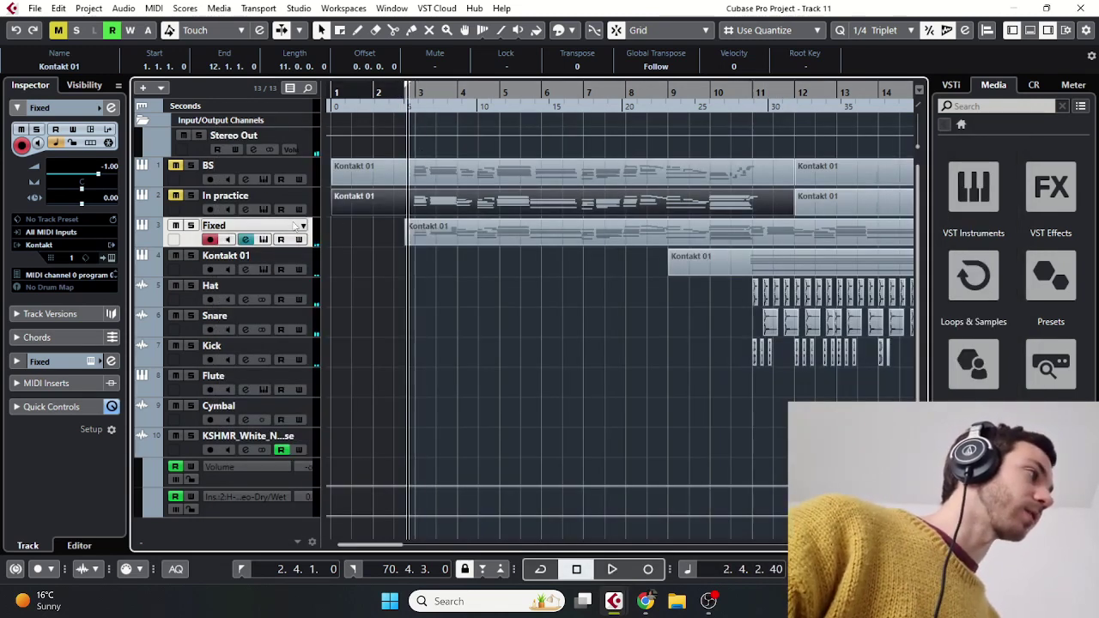
left_click(246, 240)
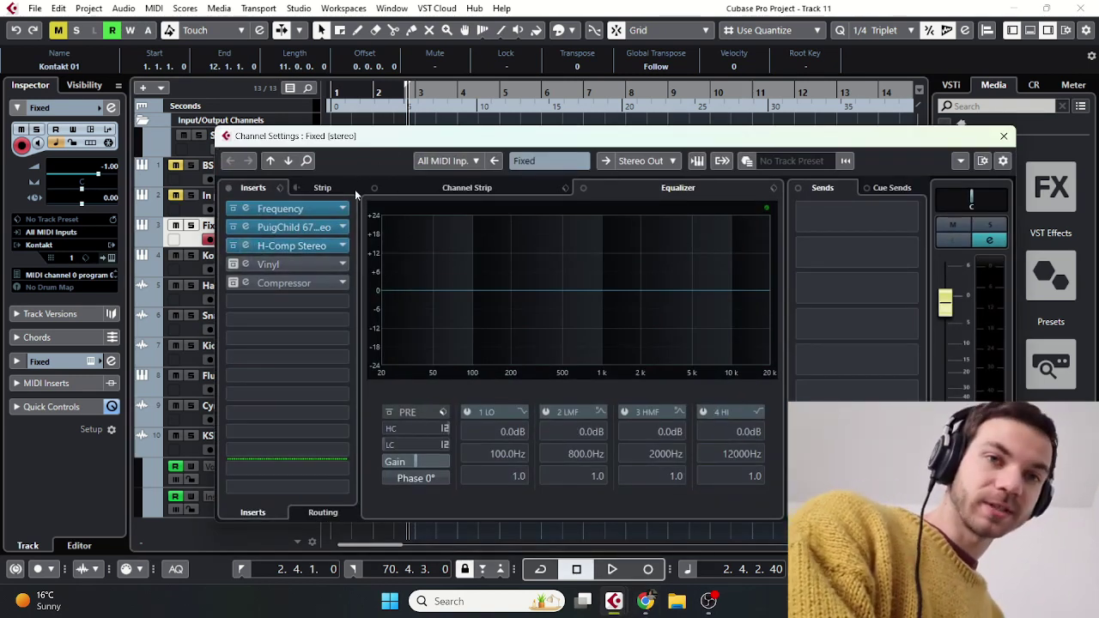
left_click(237, 266)
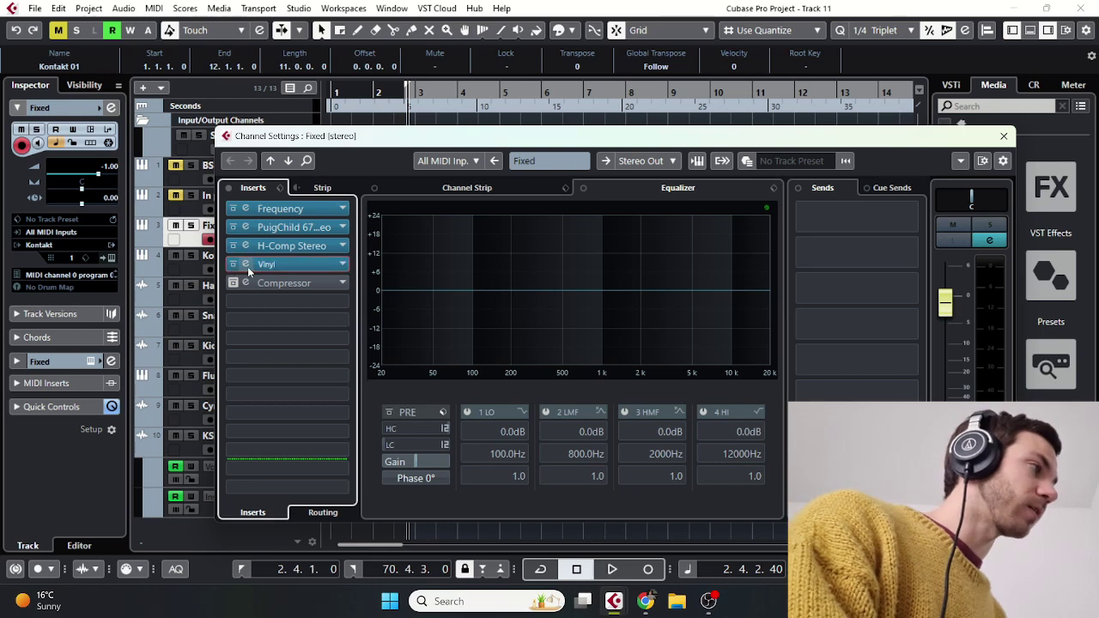
Raise the Vinyl plugin's Warp amount, then start playback and select the Compressor insert.
left_click(248, 267)
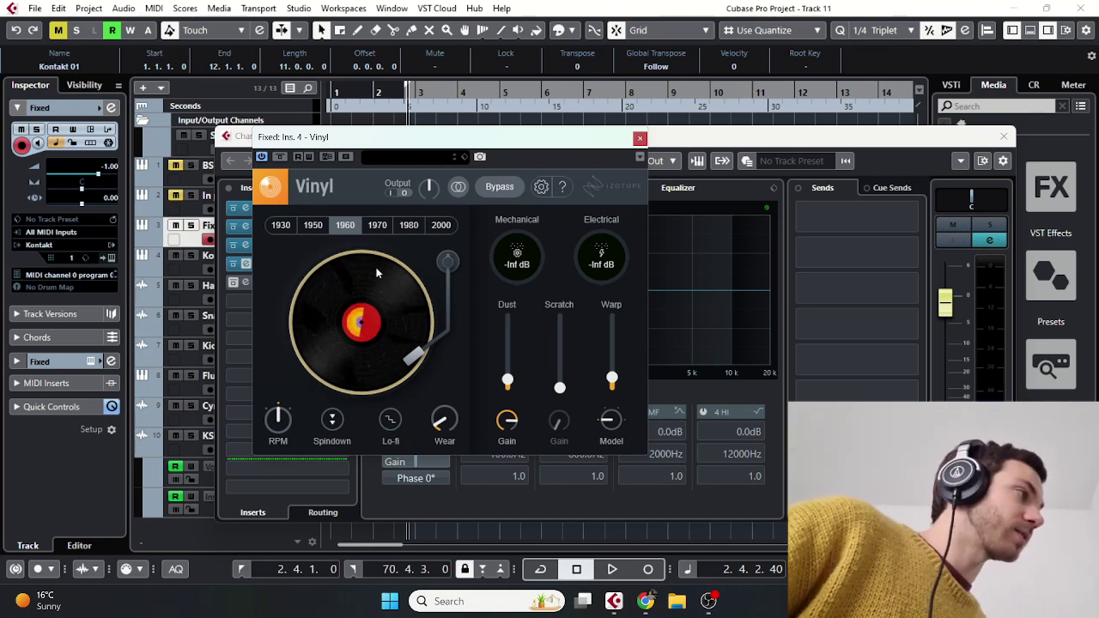
left_click(610, 378)
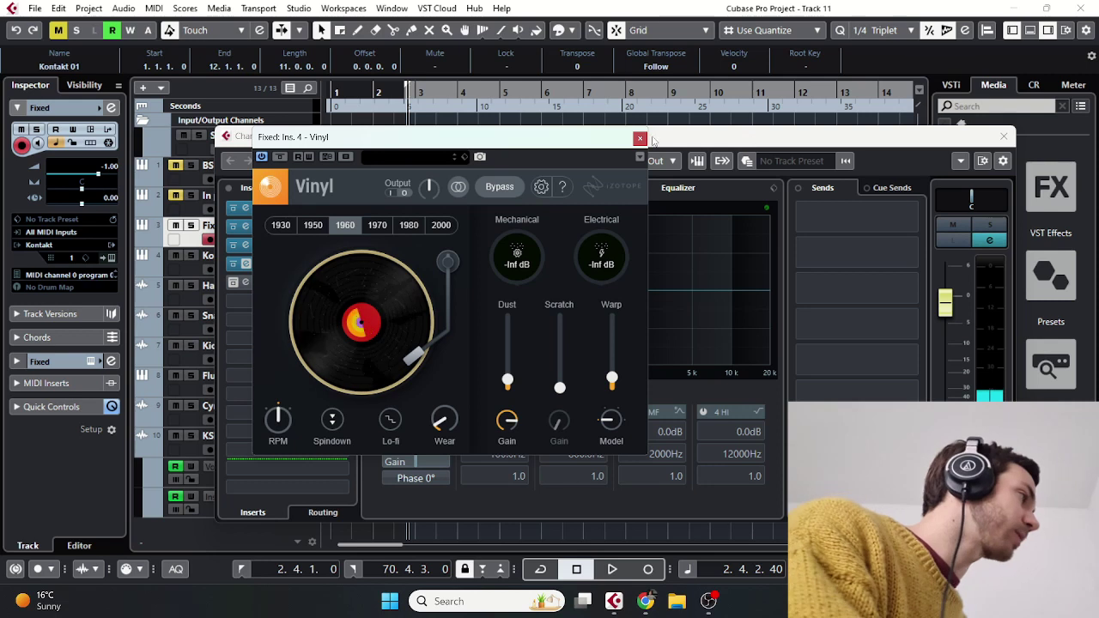
left_click_drag(528, 140, 765, 135)
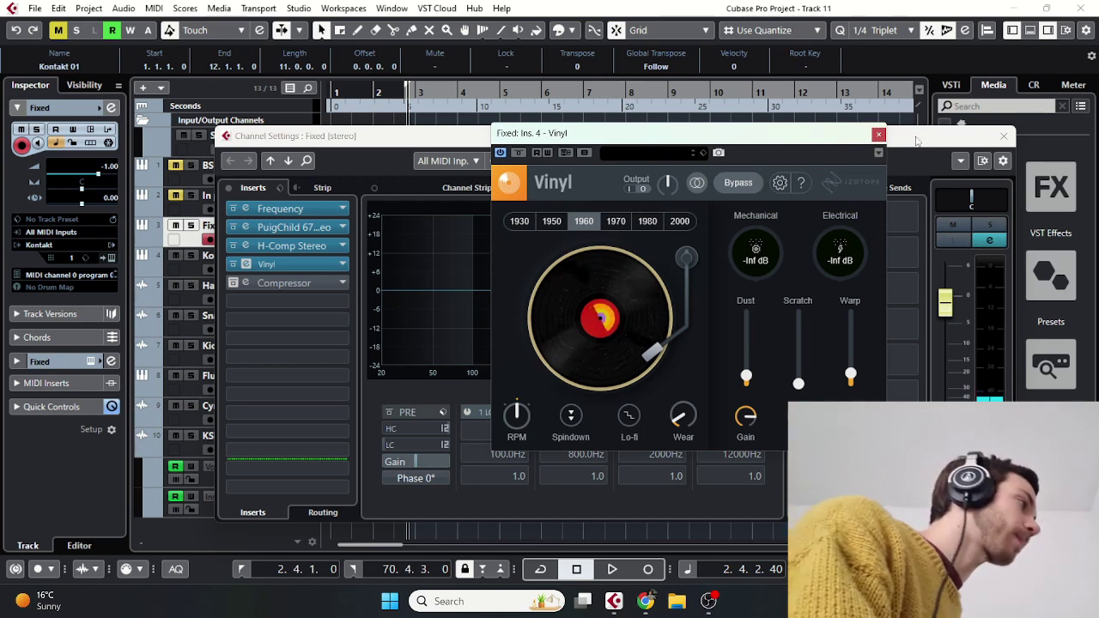
left_click(879, 134)
key("space")
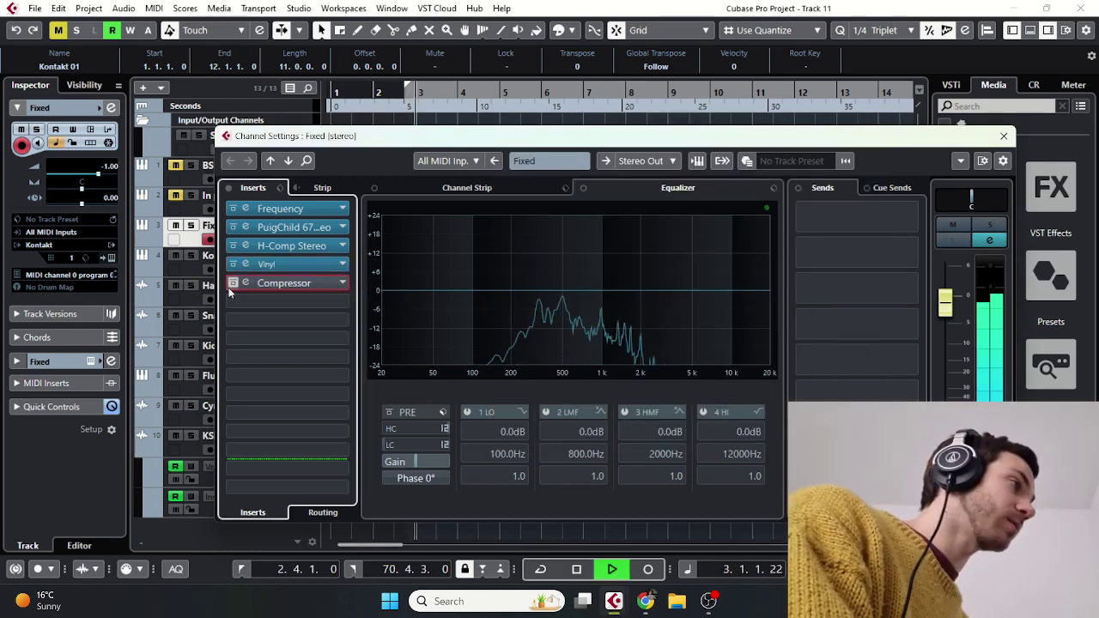
left_click(243, 285)
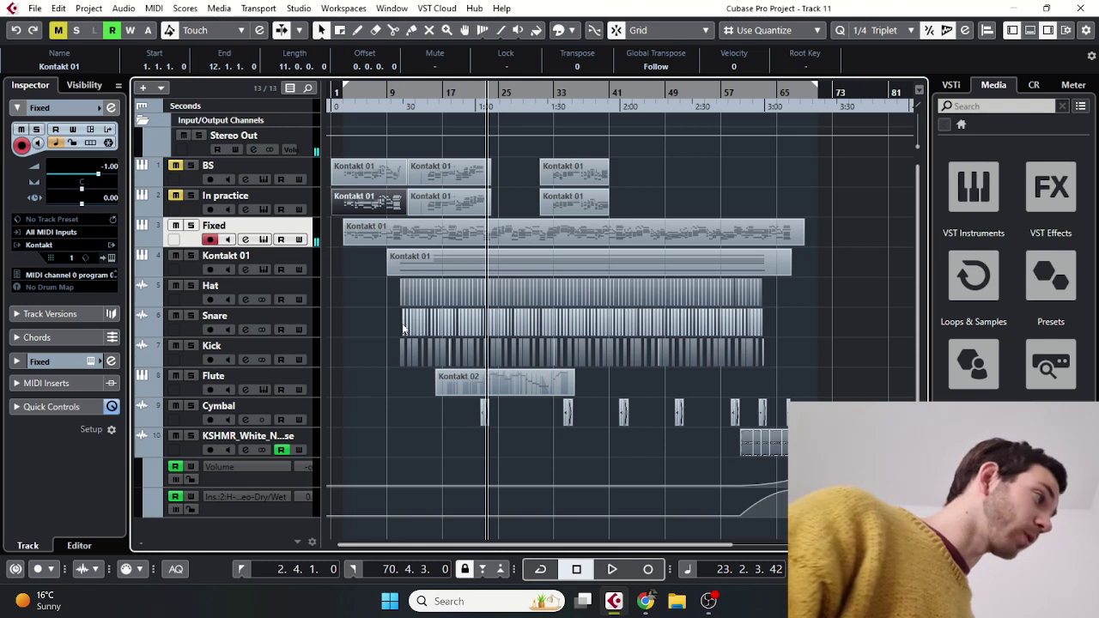
Open the Fixed track's part in the Key Editor to review its notes, then close it.
scroll(372, 258, "up", 3, "ctrl")
left_click(381, 230)
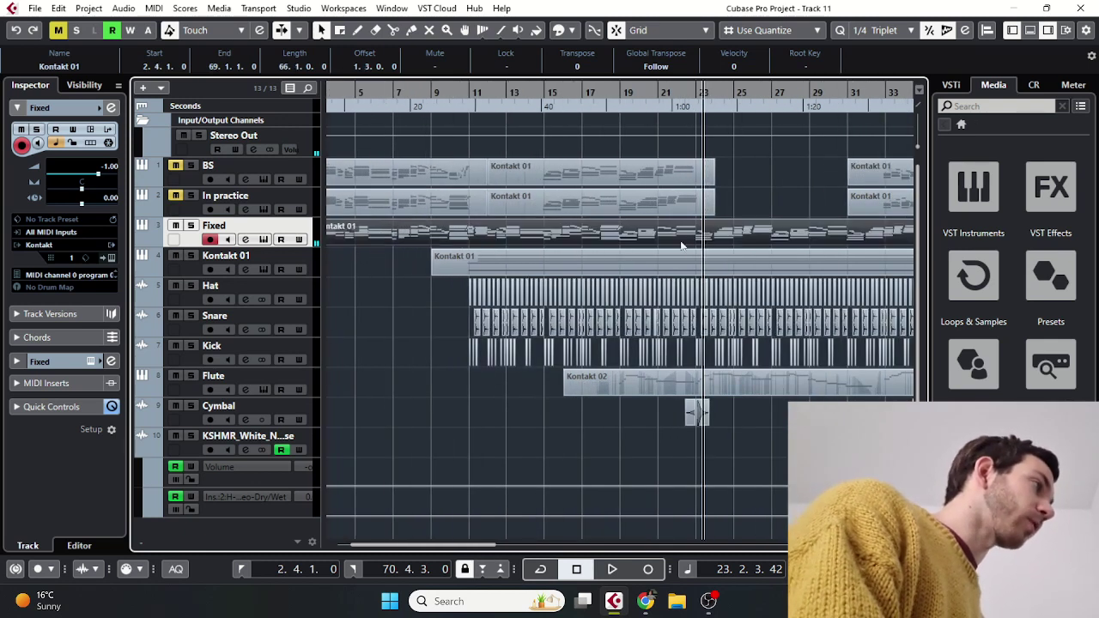
scroll(449, 197, "down", 2, "ctrl")
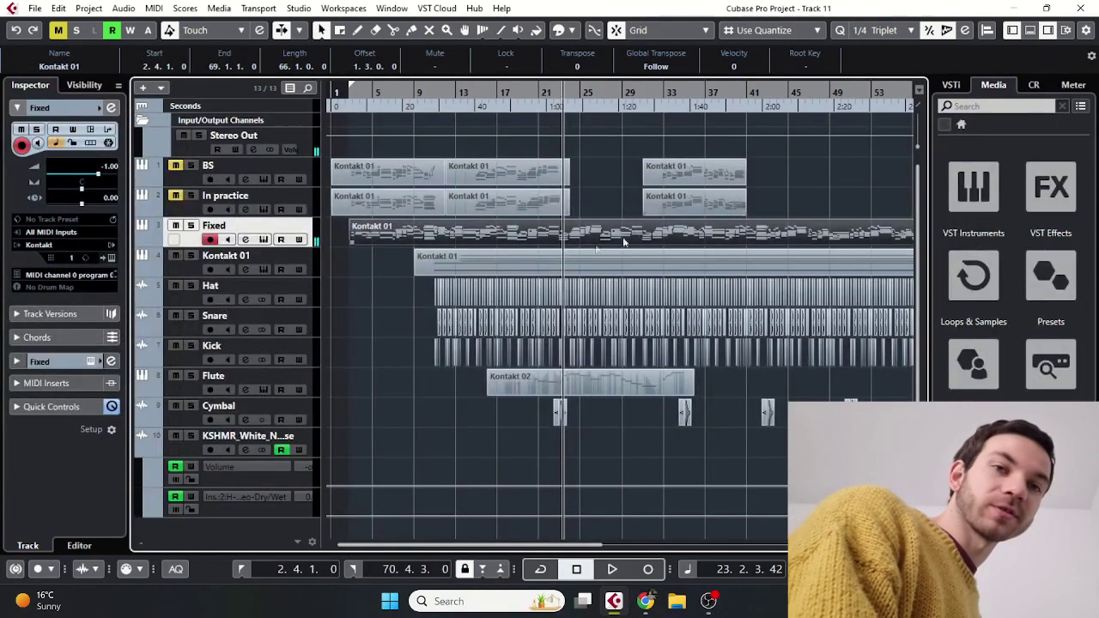
double_click(606, 232)
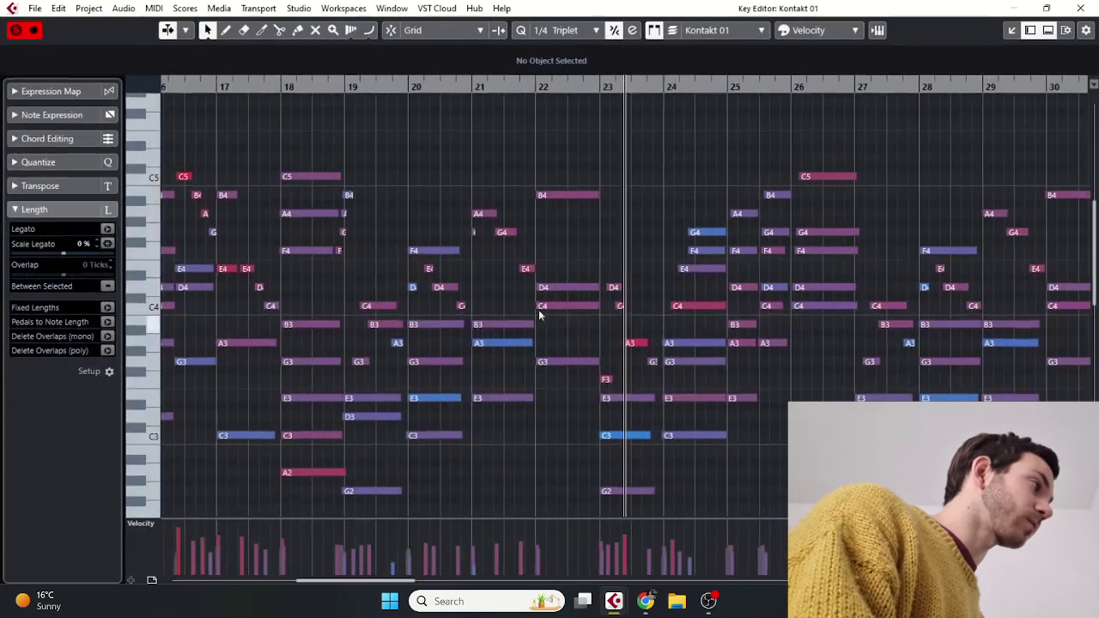
scroll(614, 232, "down", 3)
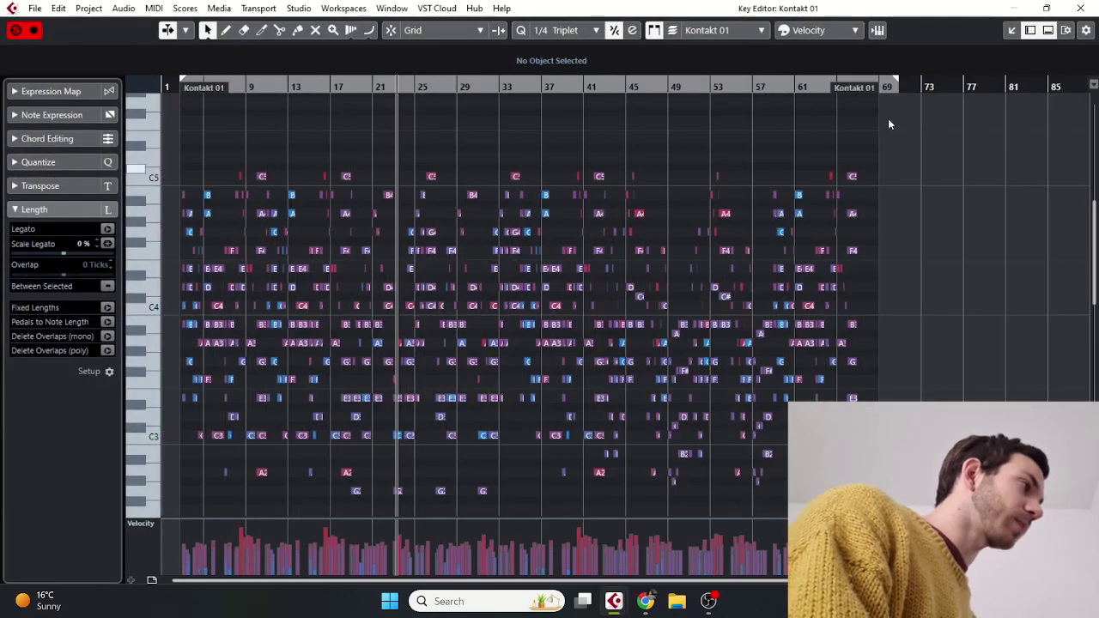
left_click(1079, 7)
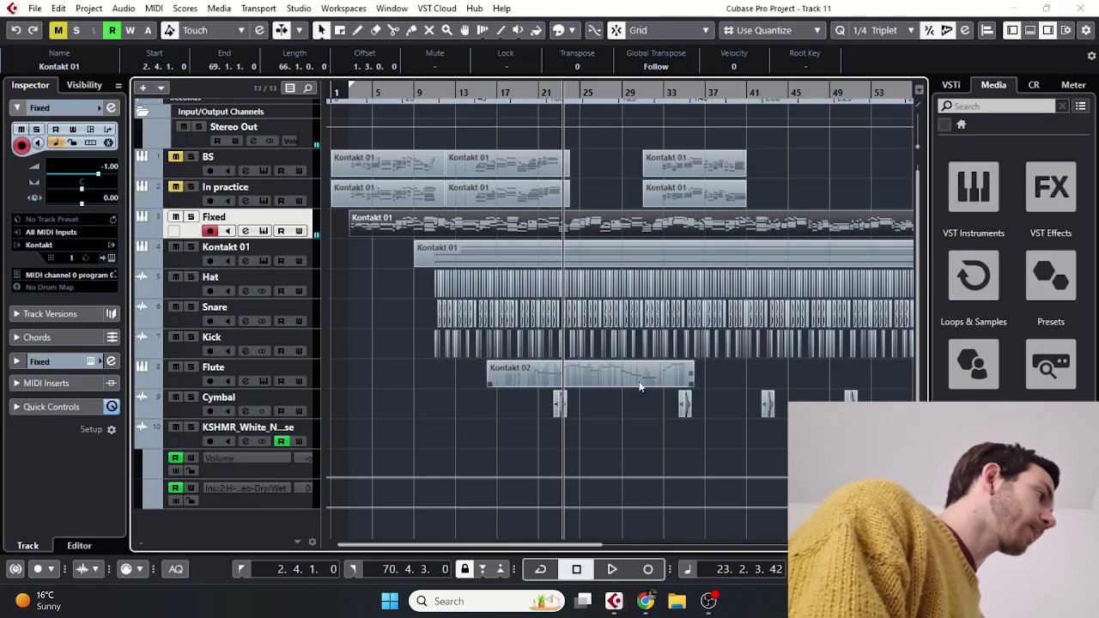
Switch cycle looping on and briefly play the looped section.
scroll(378, 290, "up", 3)
key("KP_Divide")
key("space")
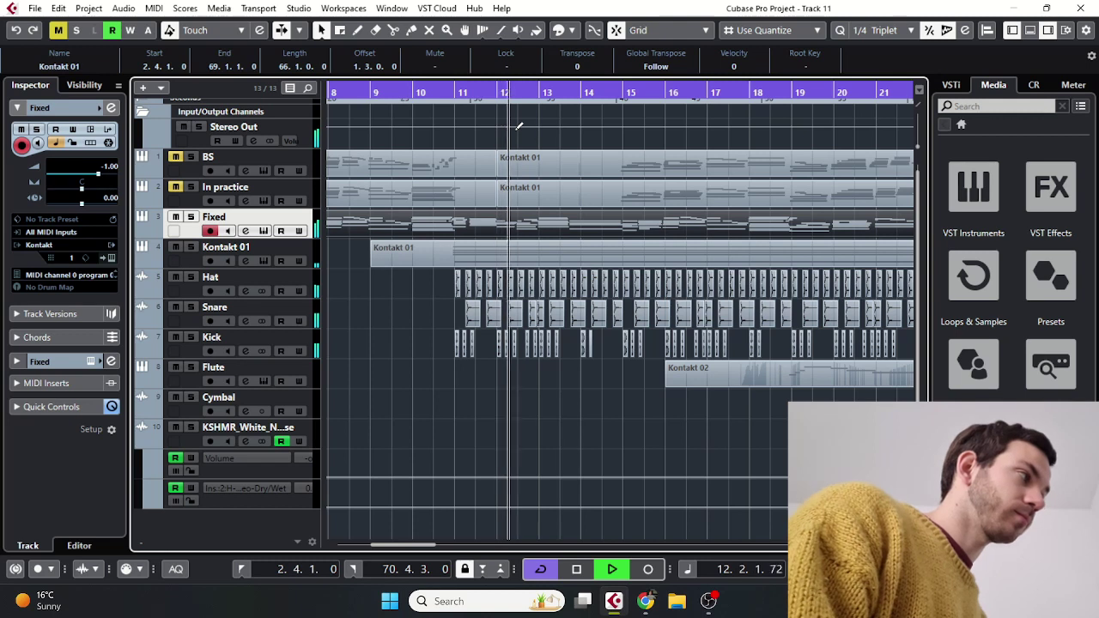
key("space")
Select the crash cymbal event at bar 34, then clear the selection.
scroll(636, 309, "down", 2)
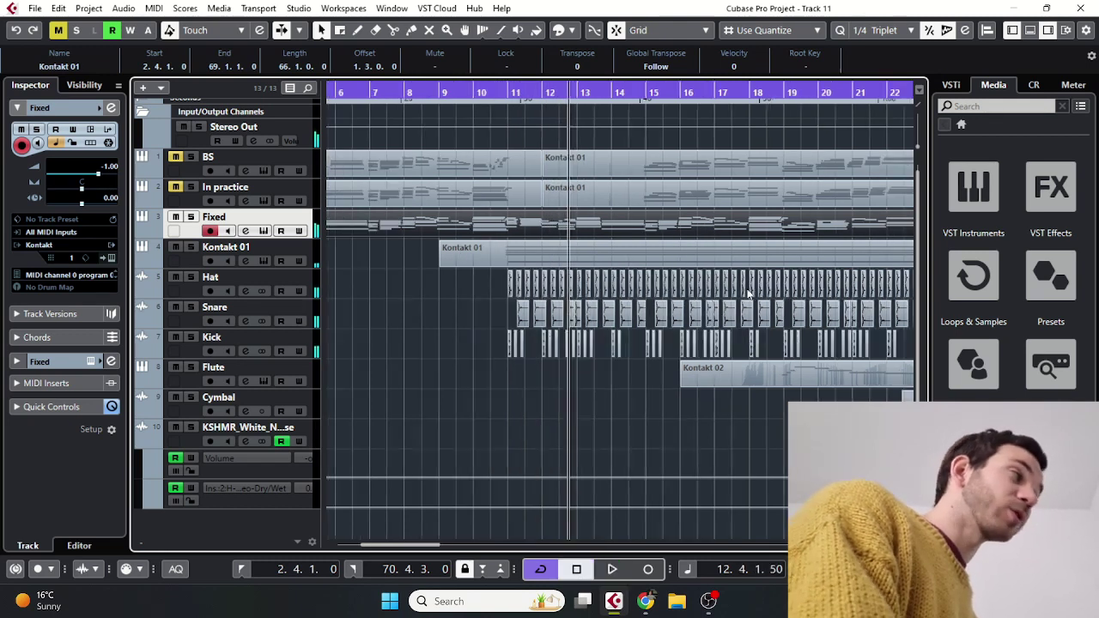
scroll(765, 386, "down", 2)
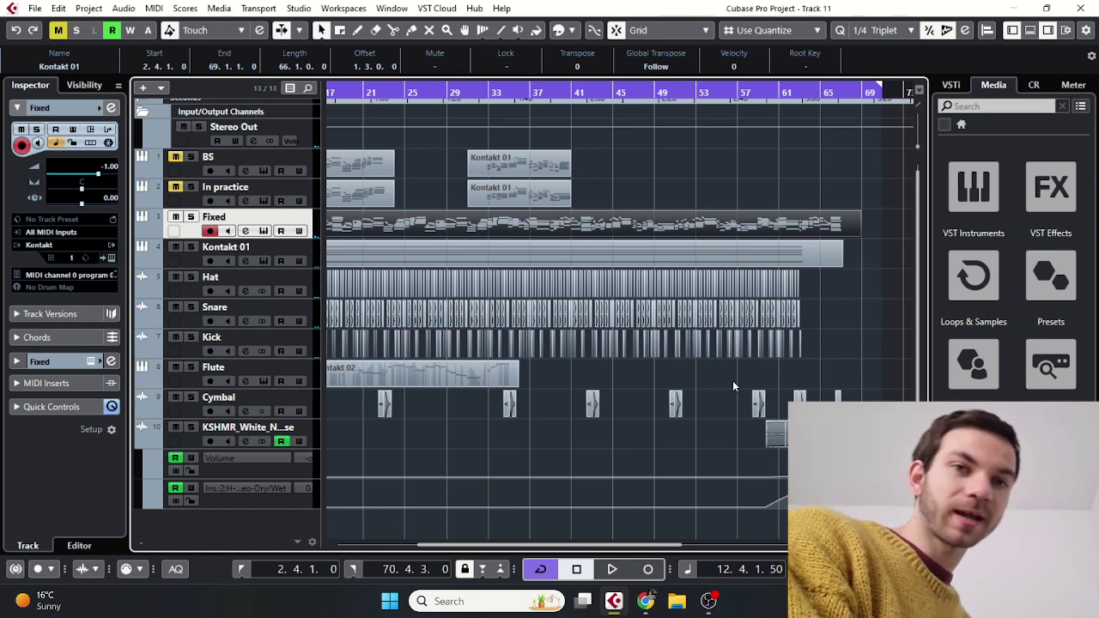
scroll(623, 293, "up", 2)
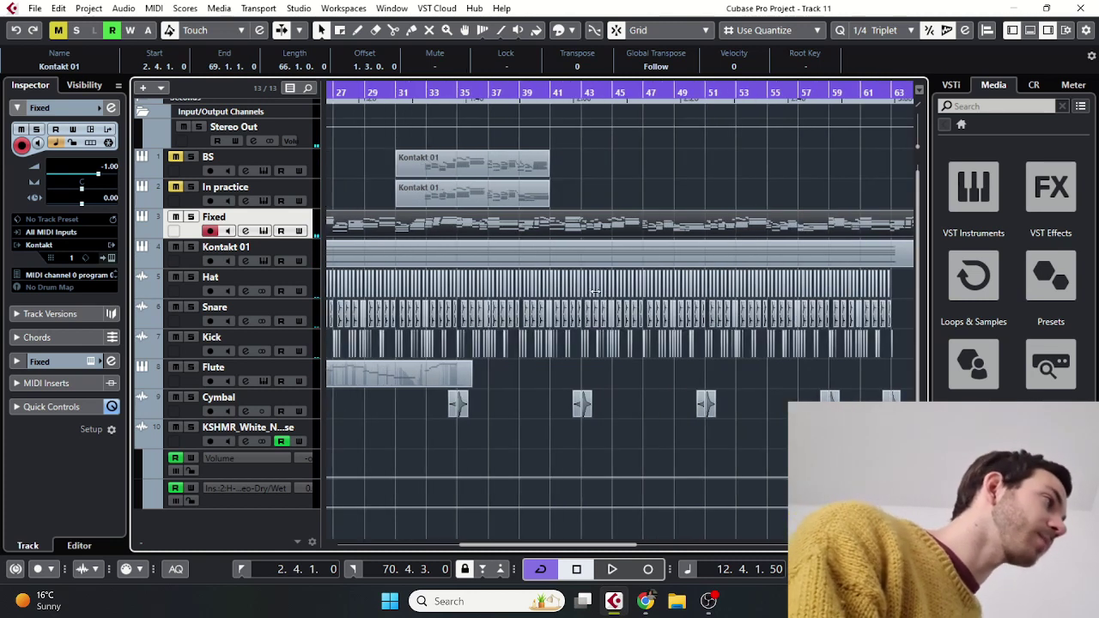
scroll(563, 310, "up", 1)
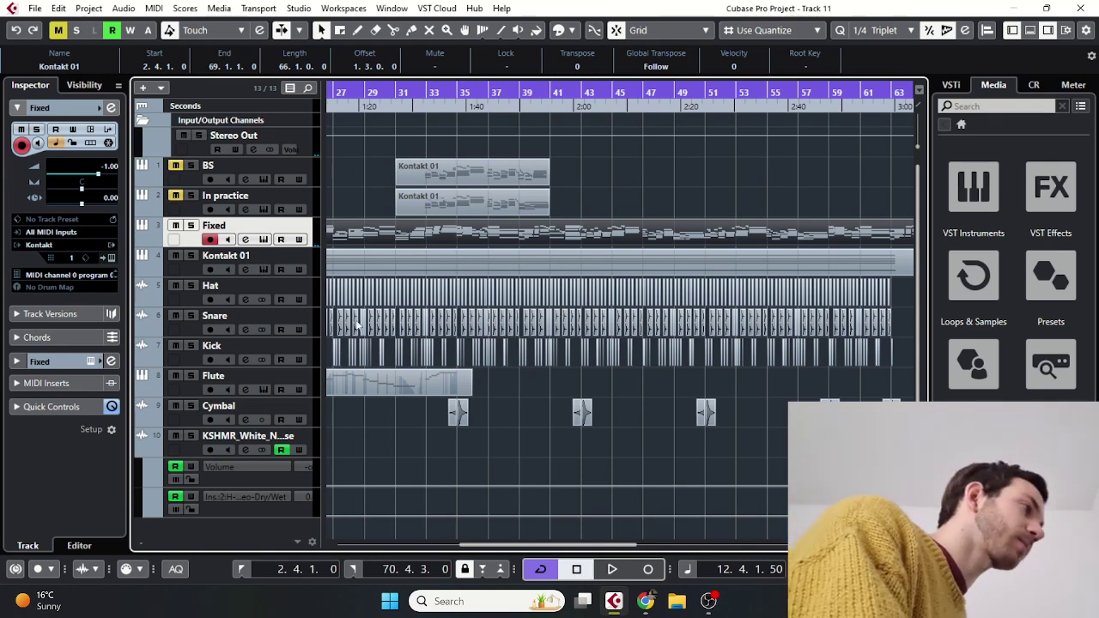
left_click(458, 413)
left_click(573, 425)
Select the Kontakt 01 track to show its Kontakt instrument.
scroll(632, 378, "down", 2)
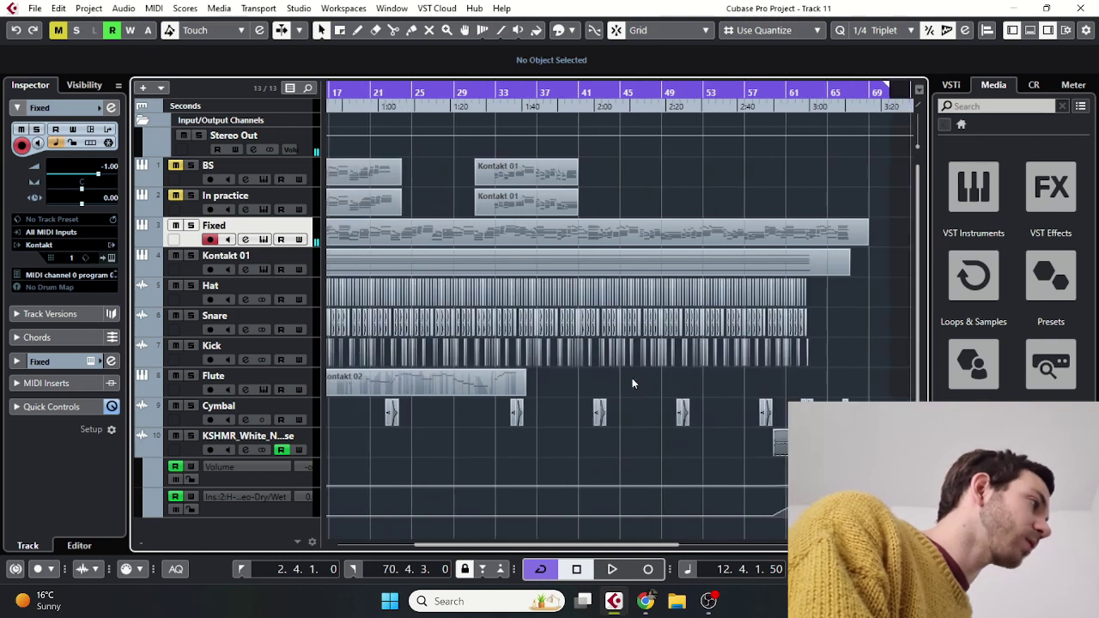
scroll(646, 229, "left", 3)
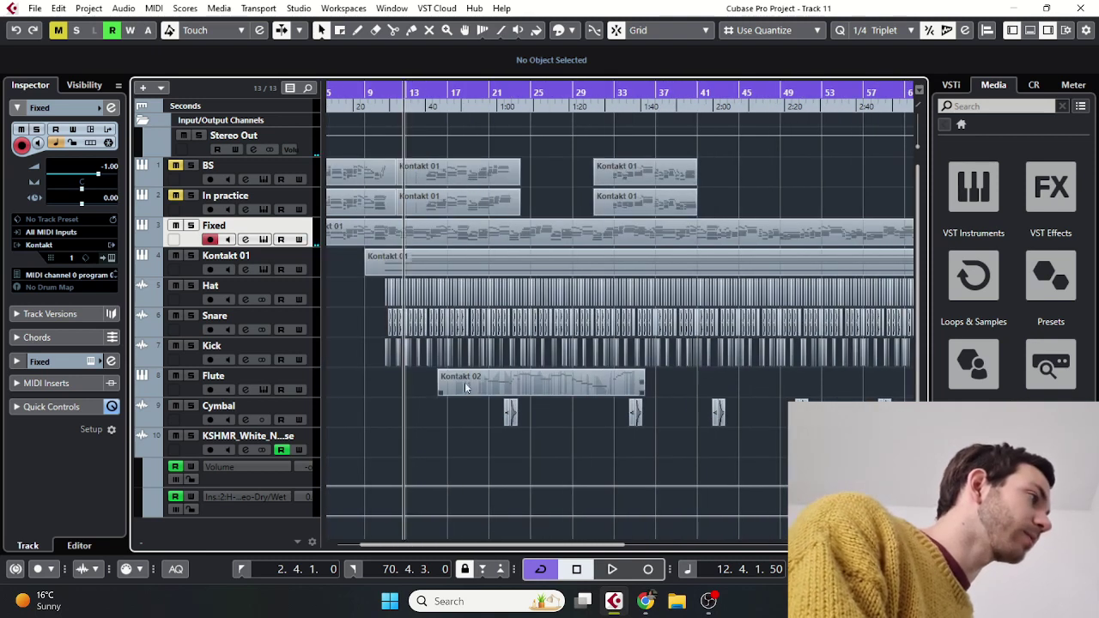
scroll(475, 394, "up", 2)
left_click(281, 270)
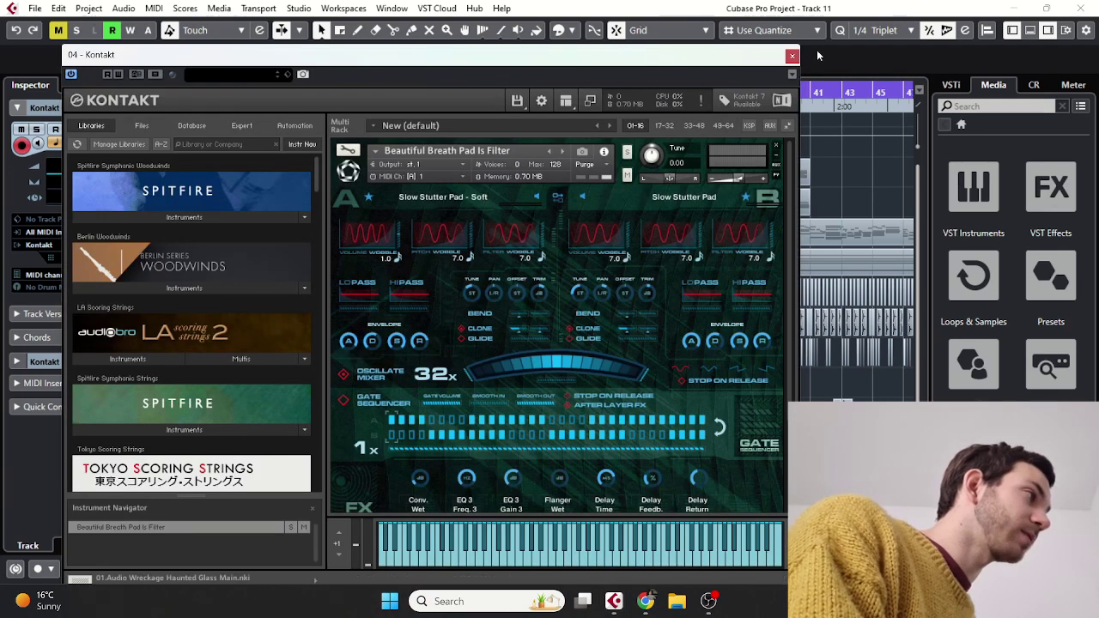
Close the Kontakt window and start playback from bar 11.
left_click(792, 57)
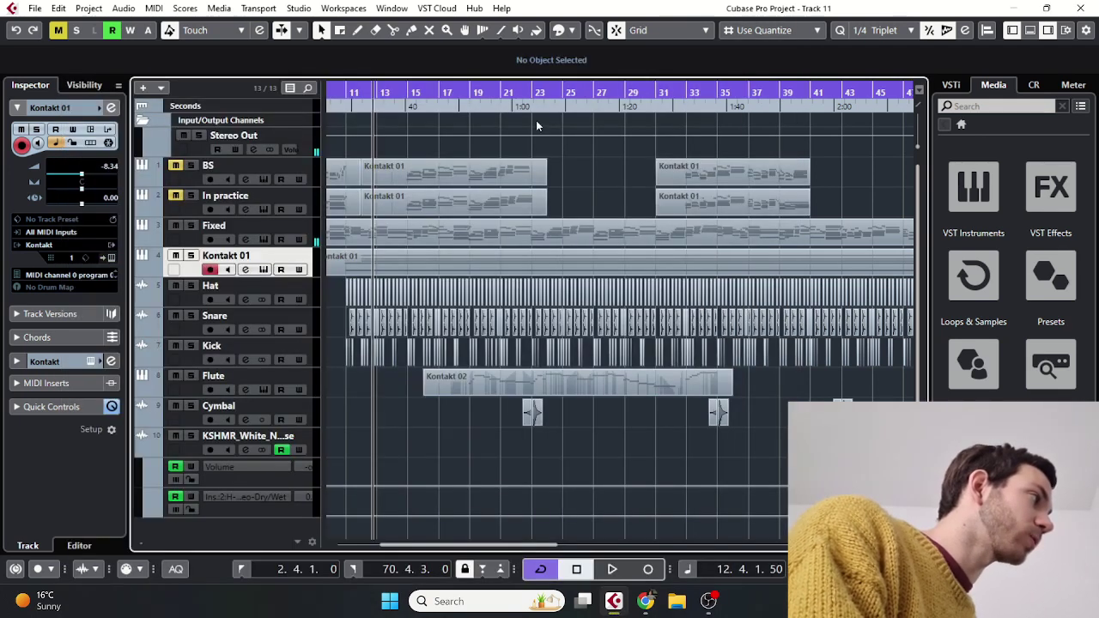
left_click(353, 105)
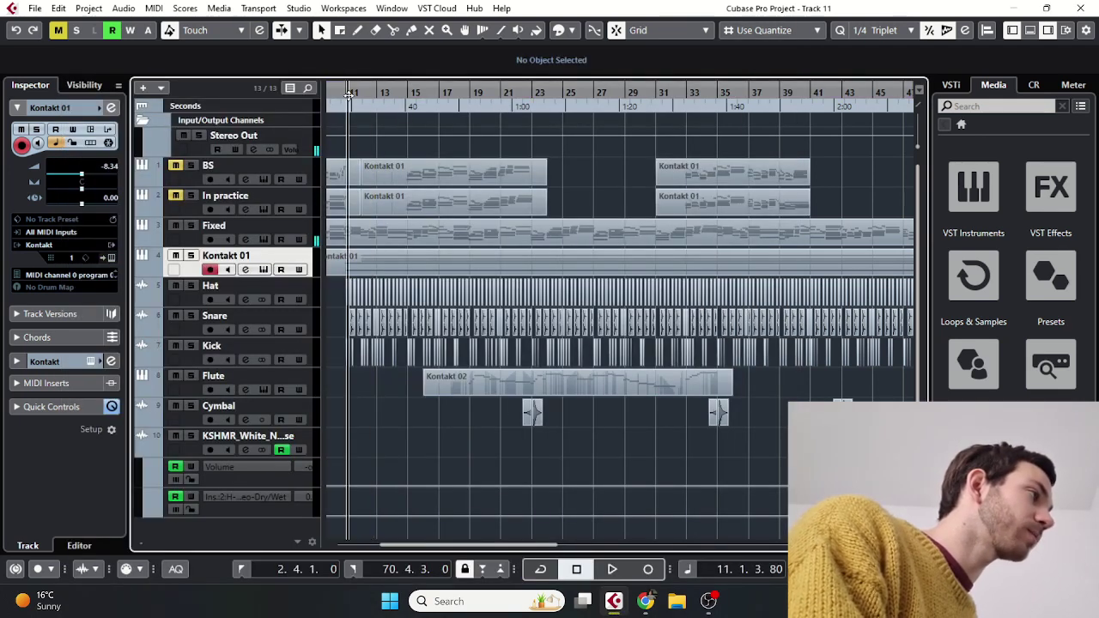
key("space")
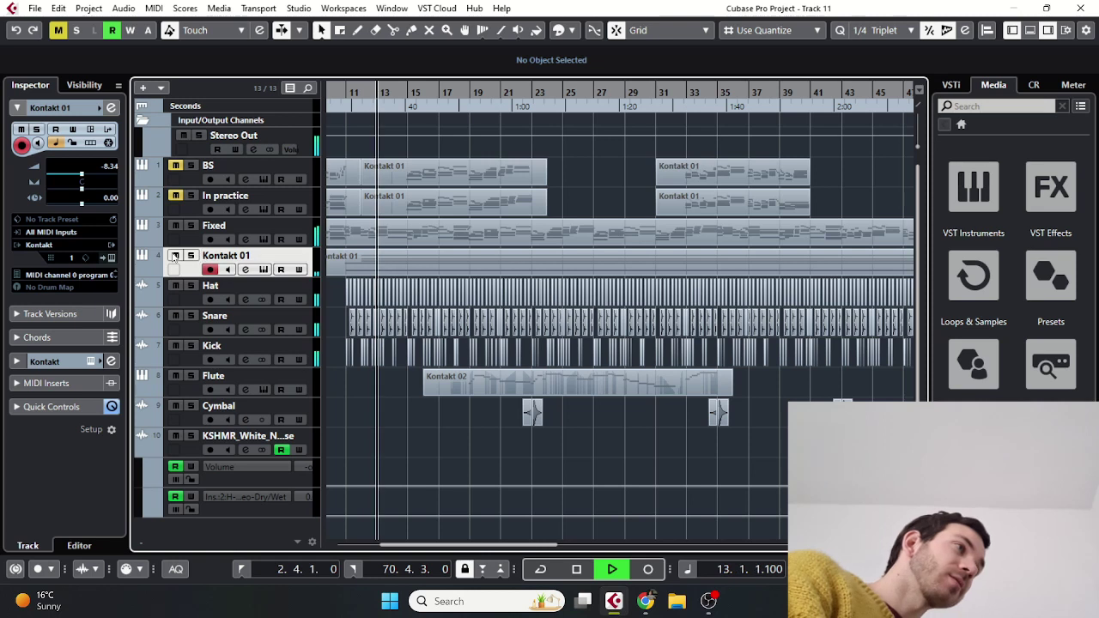
Briefly mute and unmute Kontakt 01, select the Flute track, and stop playback.
left_click(175, 256)
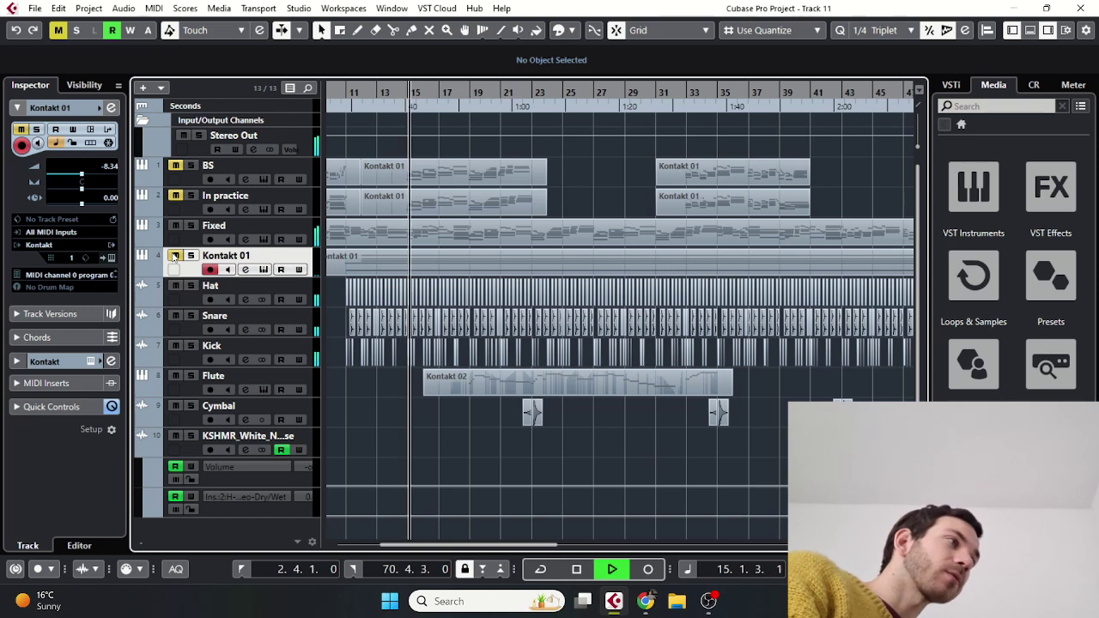
left_click(175, 256)
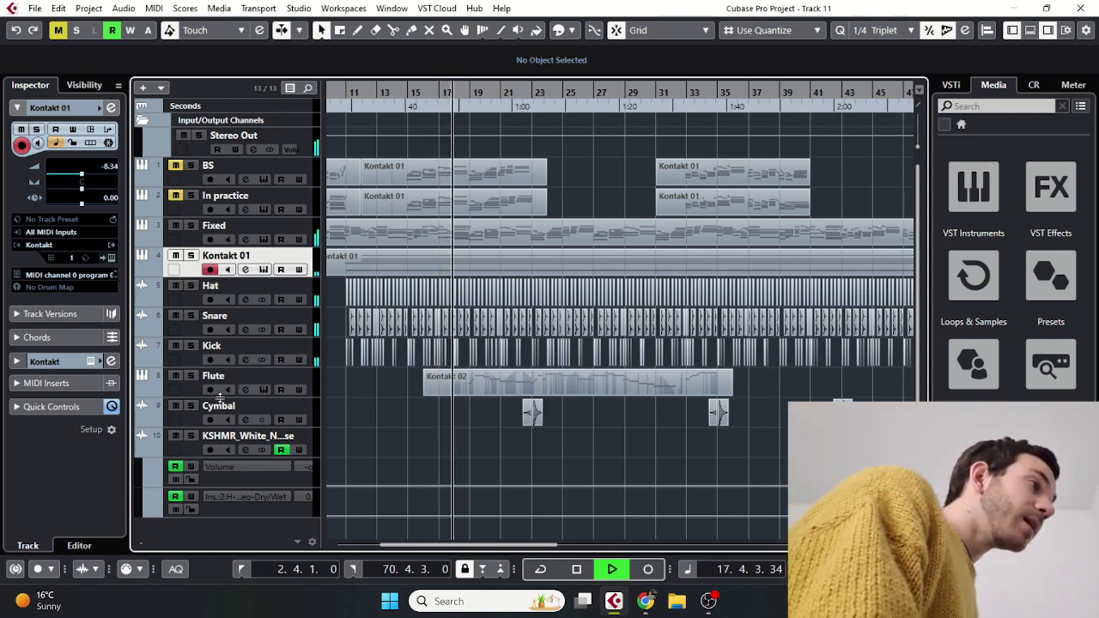
left_click(249, 384)
key("space")
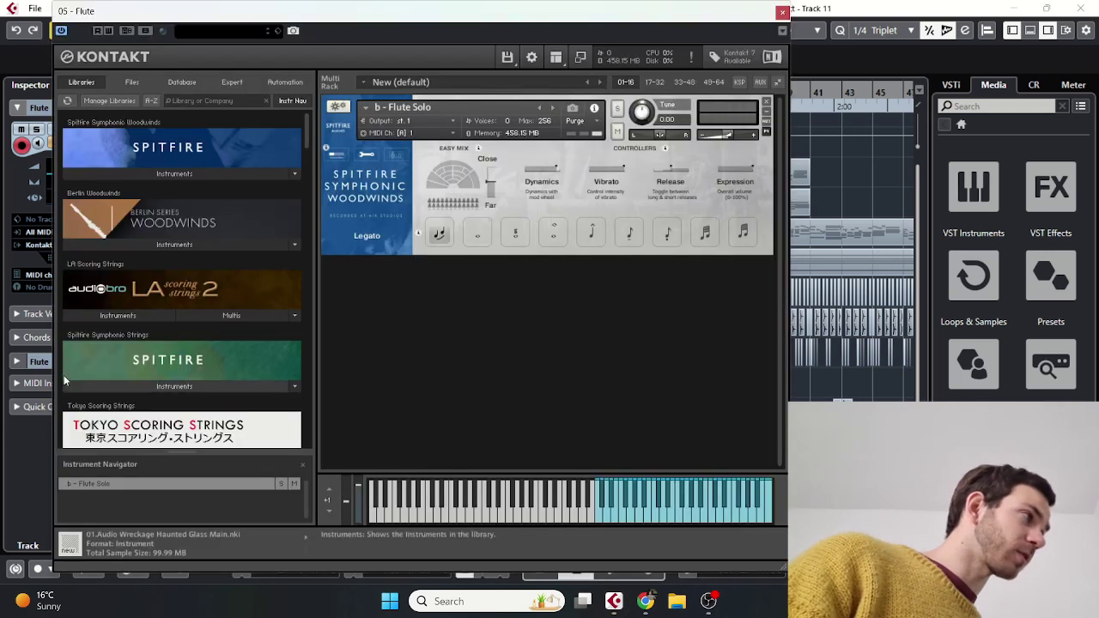
left_click(782, 12)
left_click(245, 391)
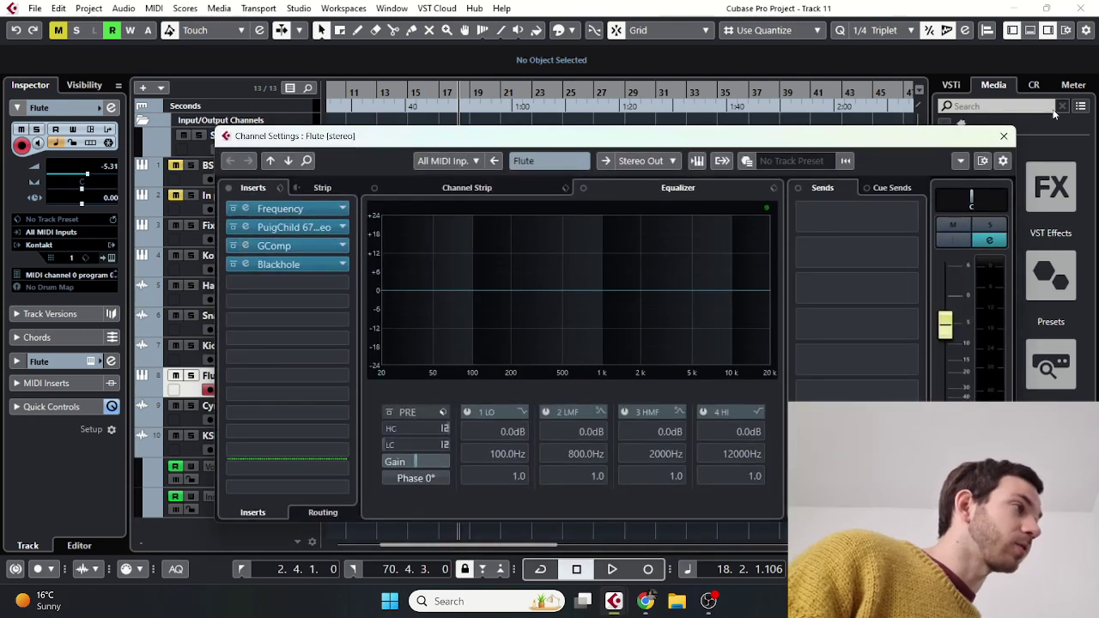
left_click(1005, 136)
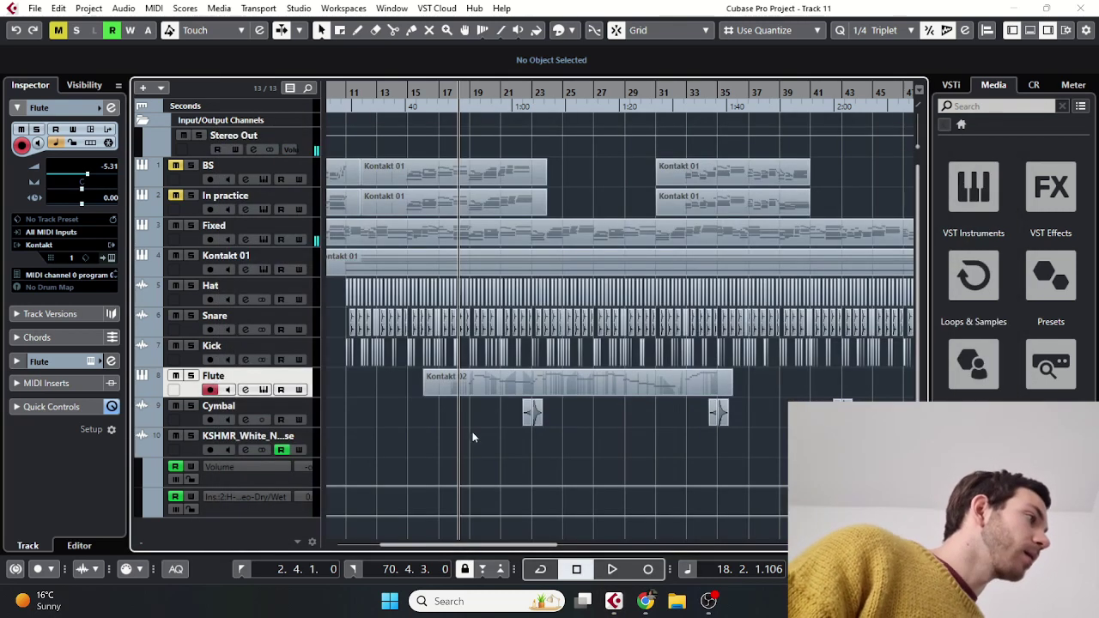
Start and stop playback, then play again from around bar 18.
key("space")
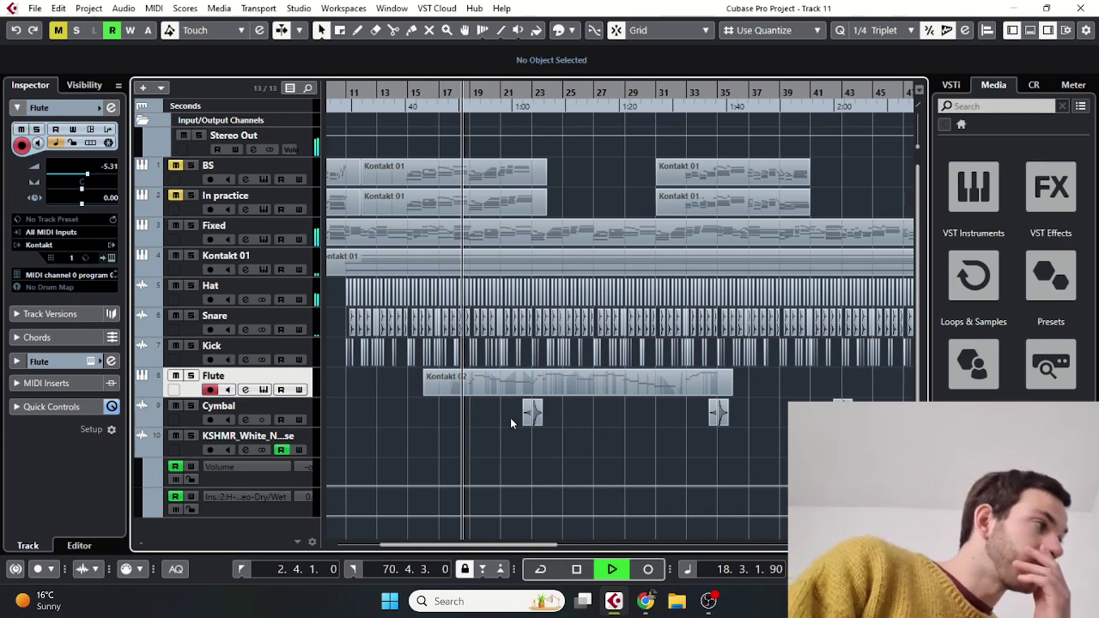
key("space")
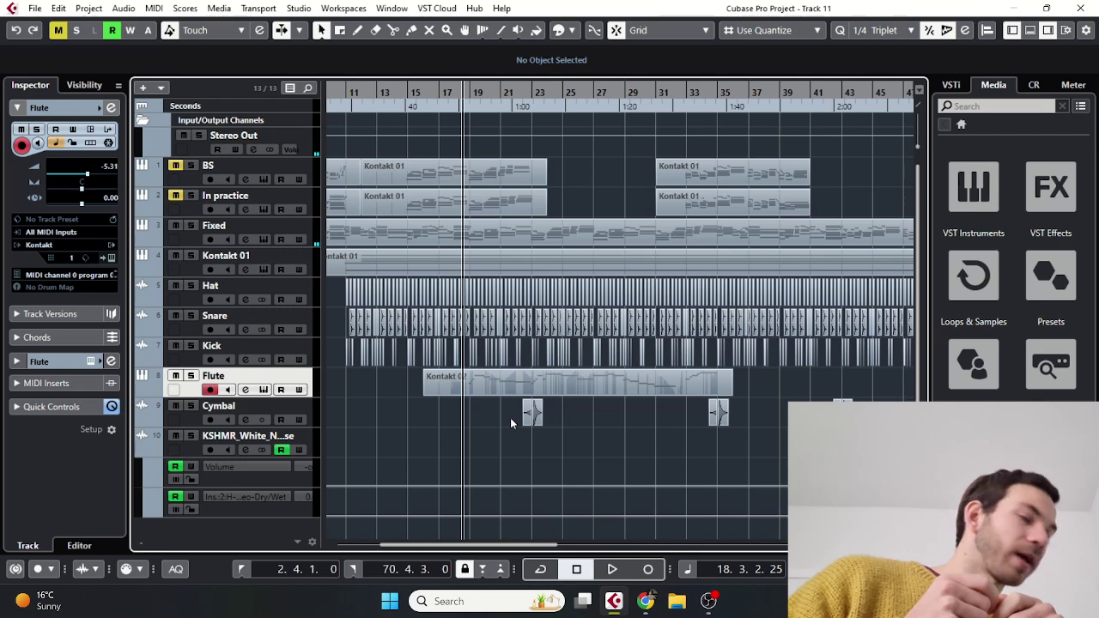
key("space")
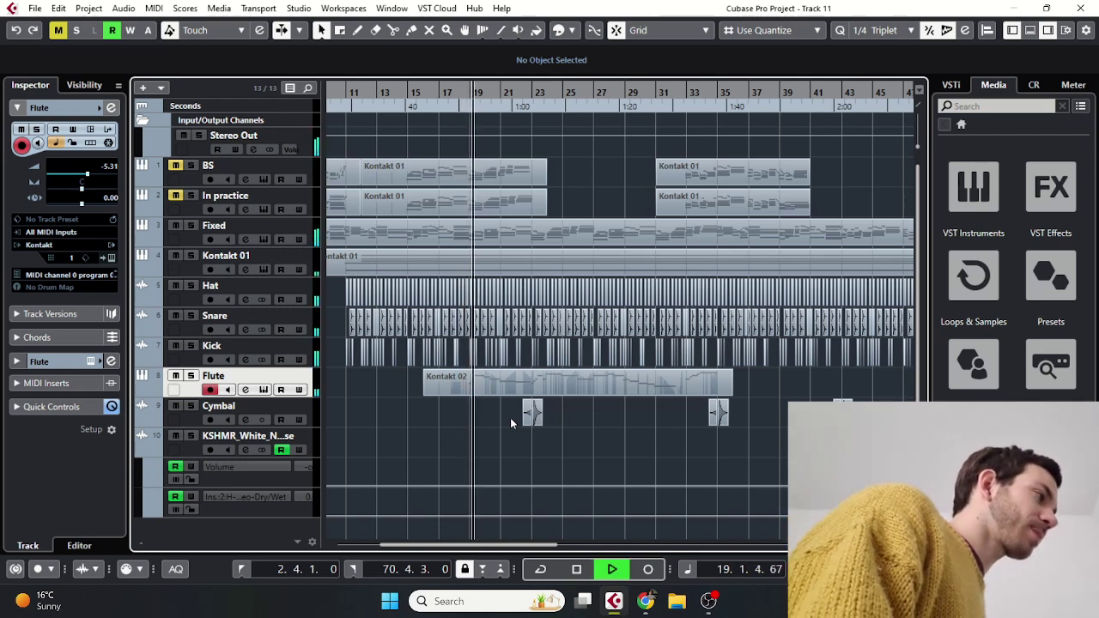
scroll(700, 335, "down", 1)
key("g")
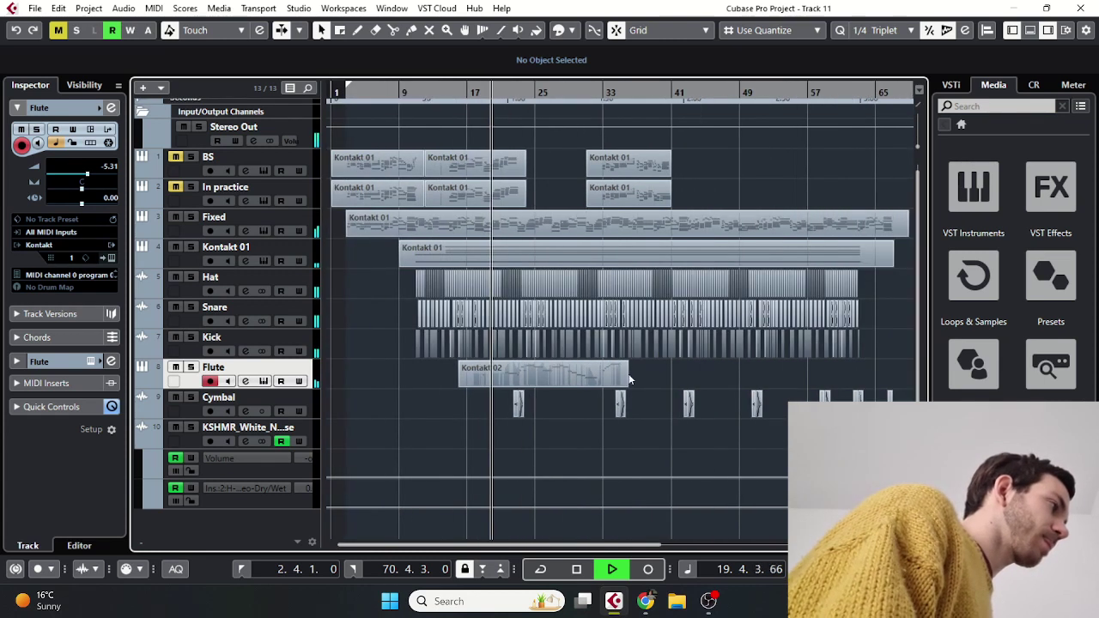
key("g")
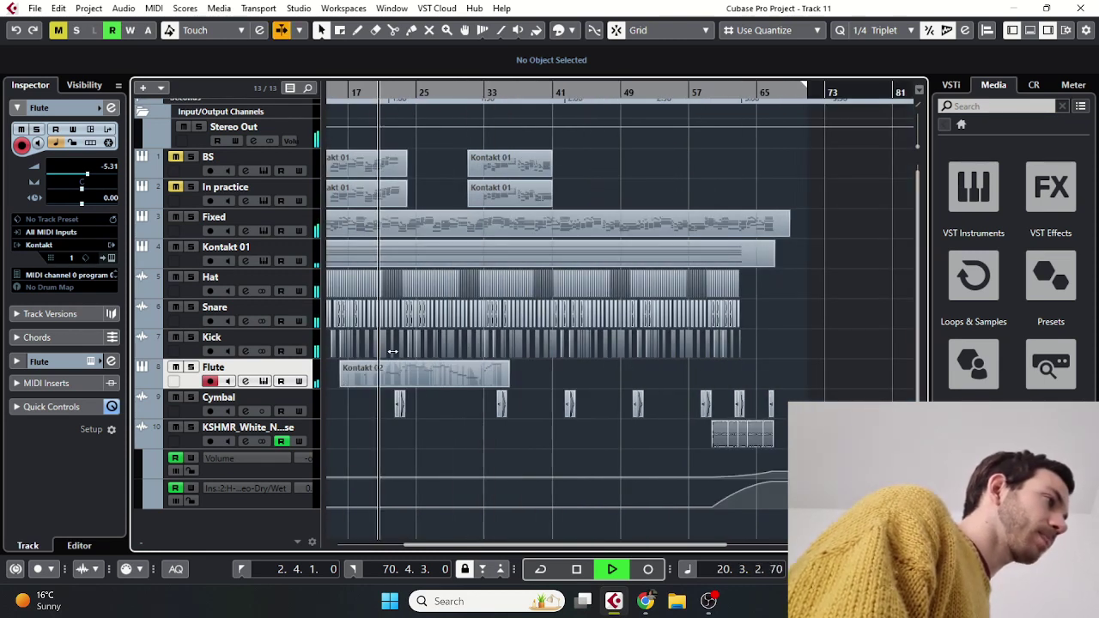
key("space")
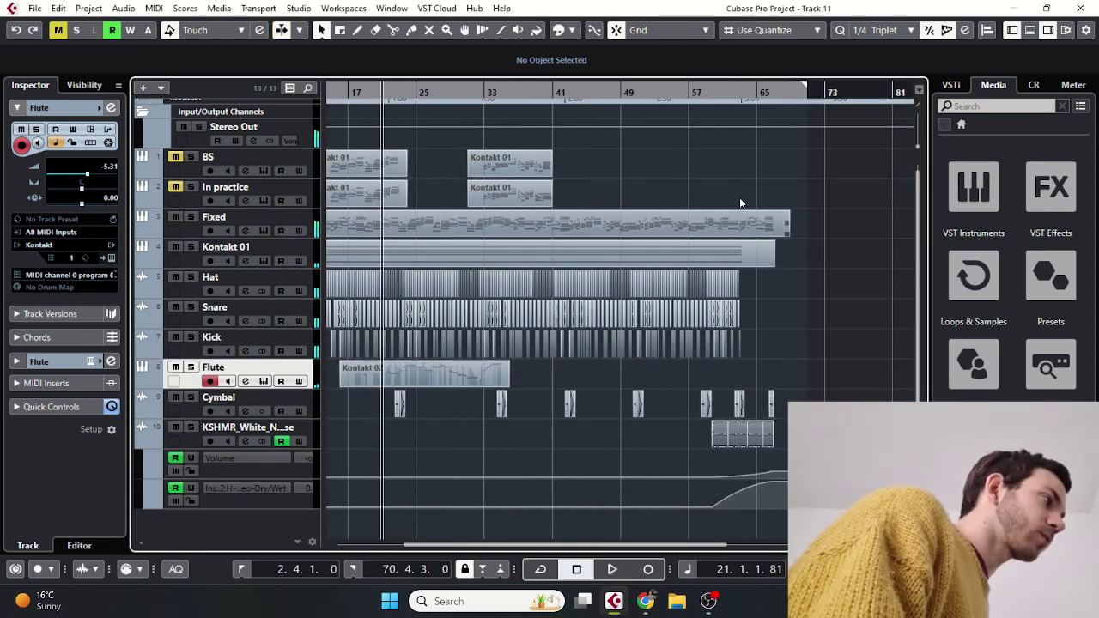
left_click(694, 92)
key("space")
key("h")
key("h")
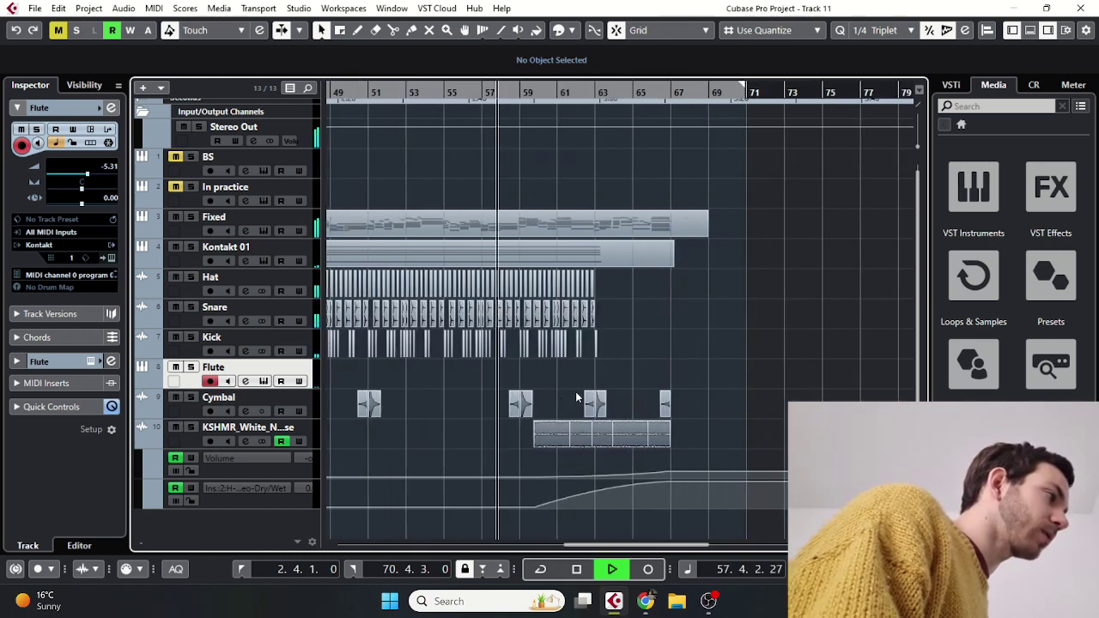
key("h")
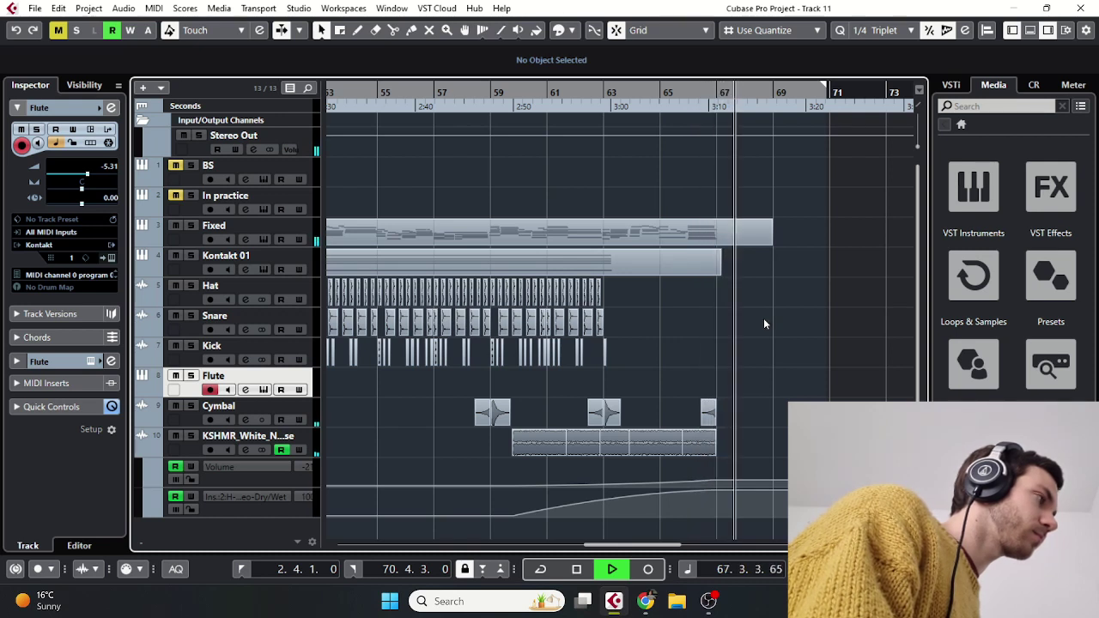
key("space")
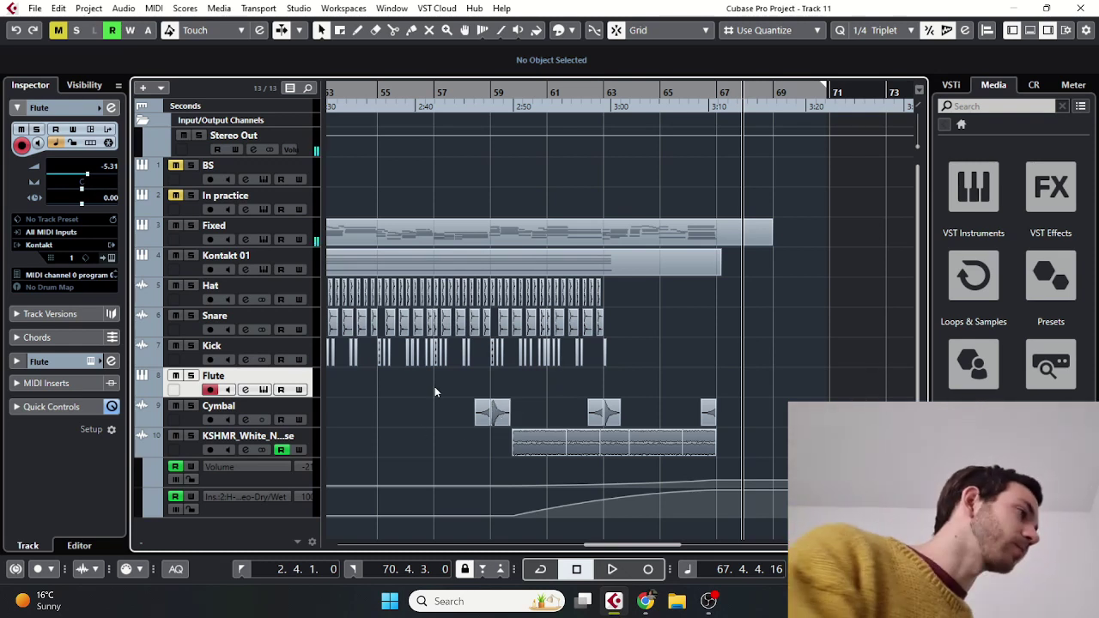
Zoom and scroll the view in on the drums around bar 11.
scroll(434, 392, "up", 3)
scroll(444, 401, "left", 10)
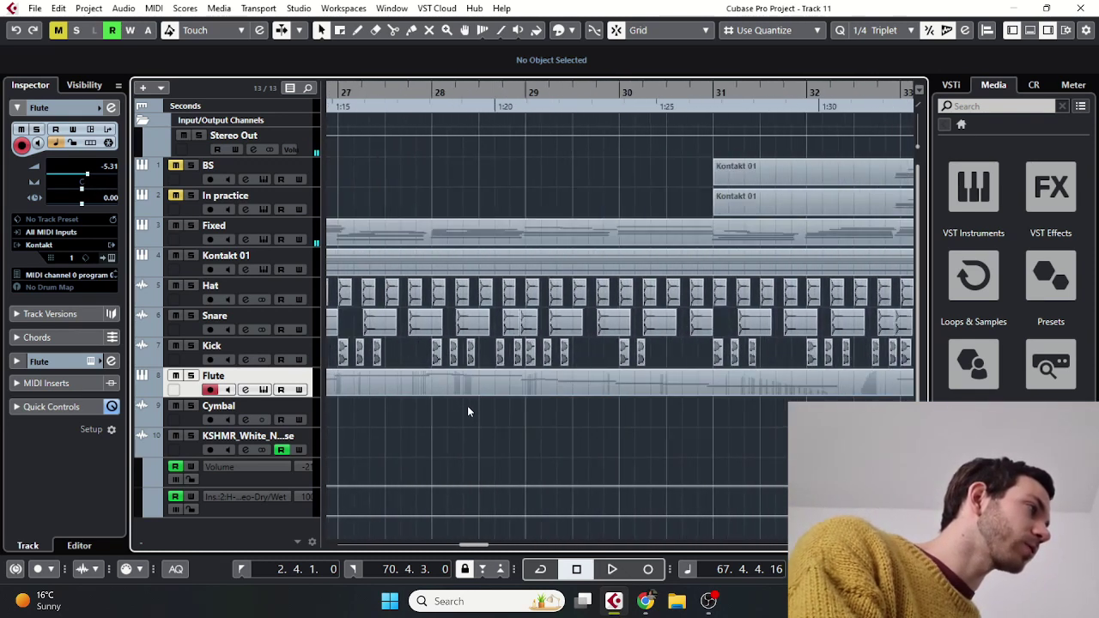
scroll(441, 413, "left", 5)
scroll(481, 402, "up", 3)
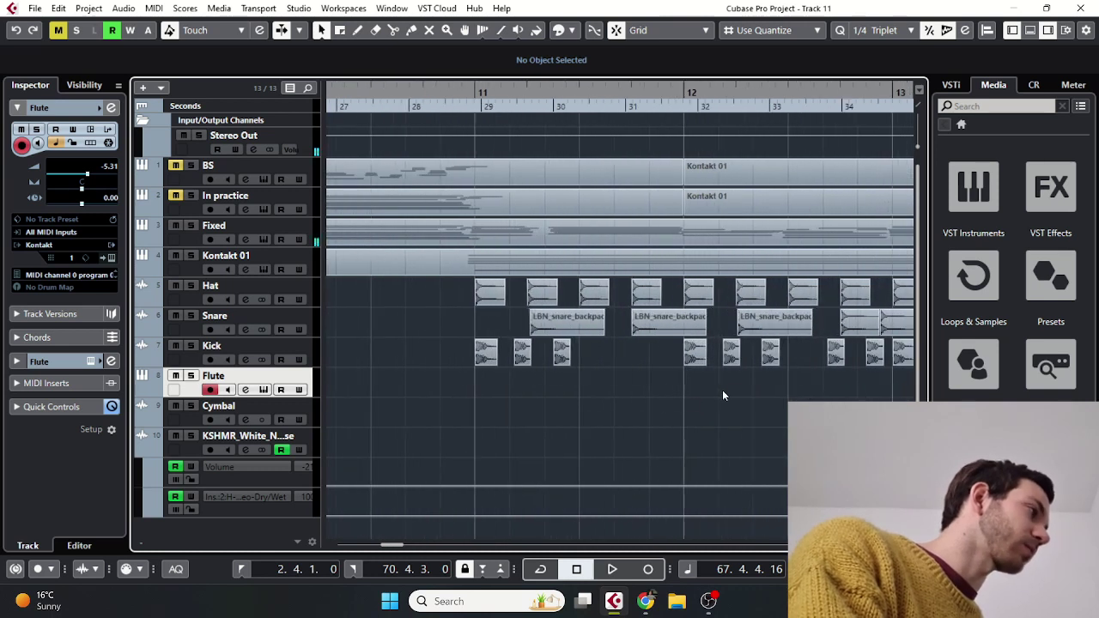
scroll(684, 404, "up", 2)
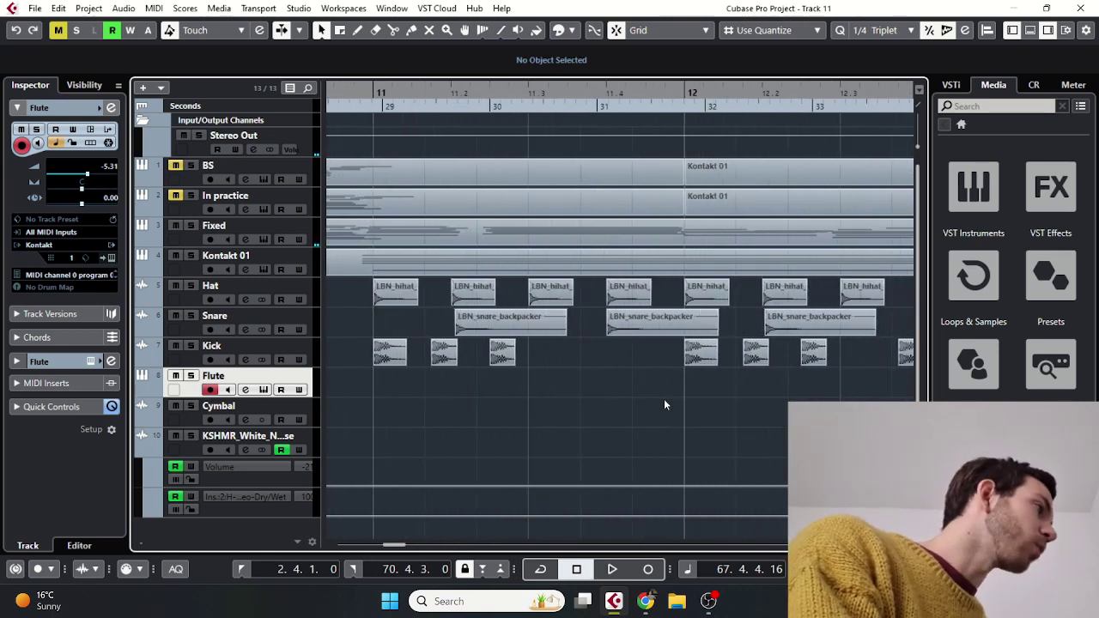
scroll(450, 326, "up", 3)
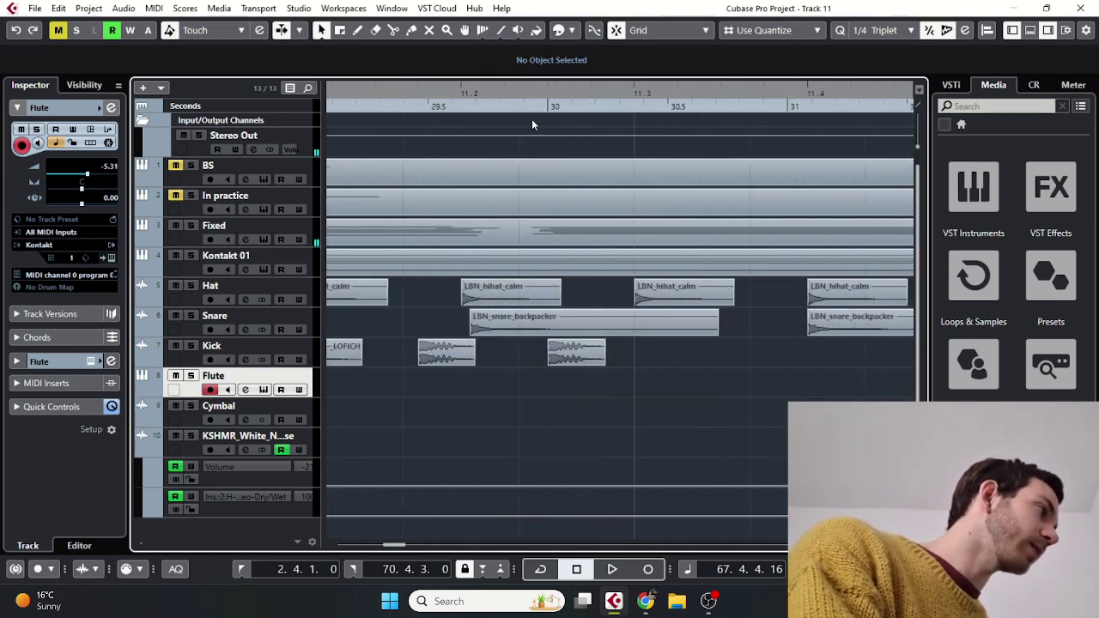
scroll(531, 124, "down", 1)
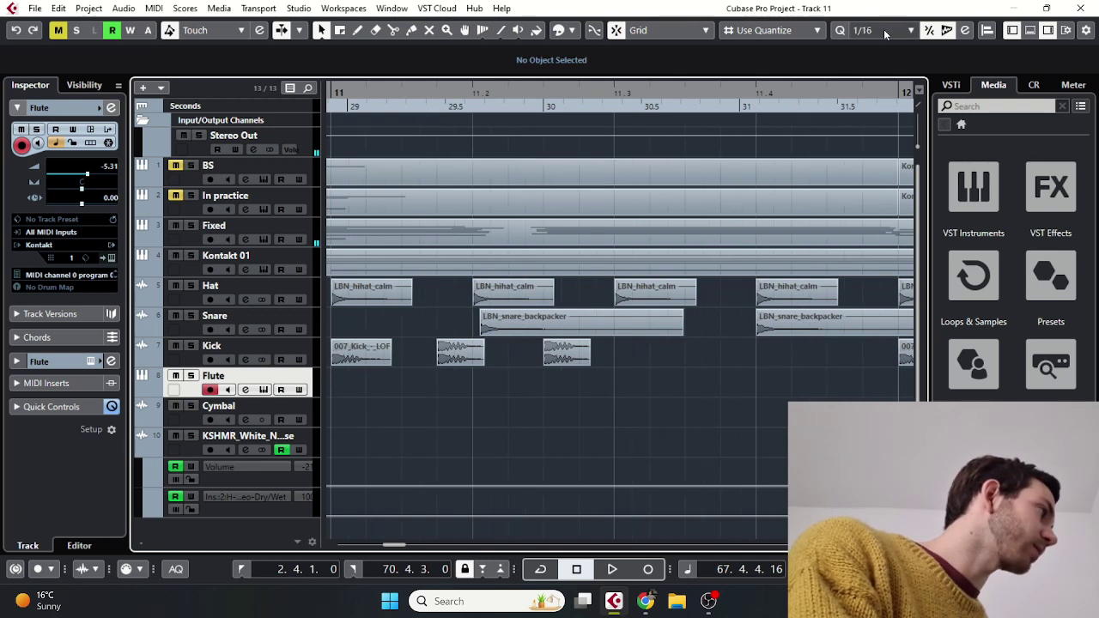
scroll(611, 338, "down", 1)
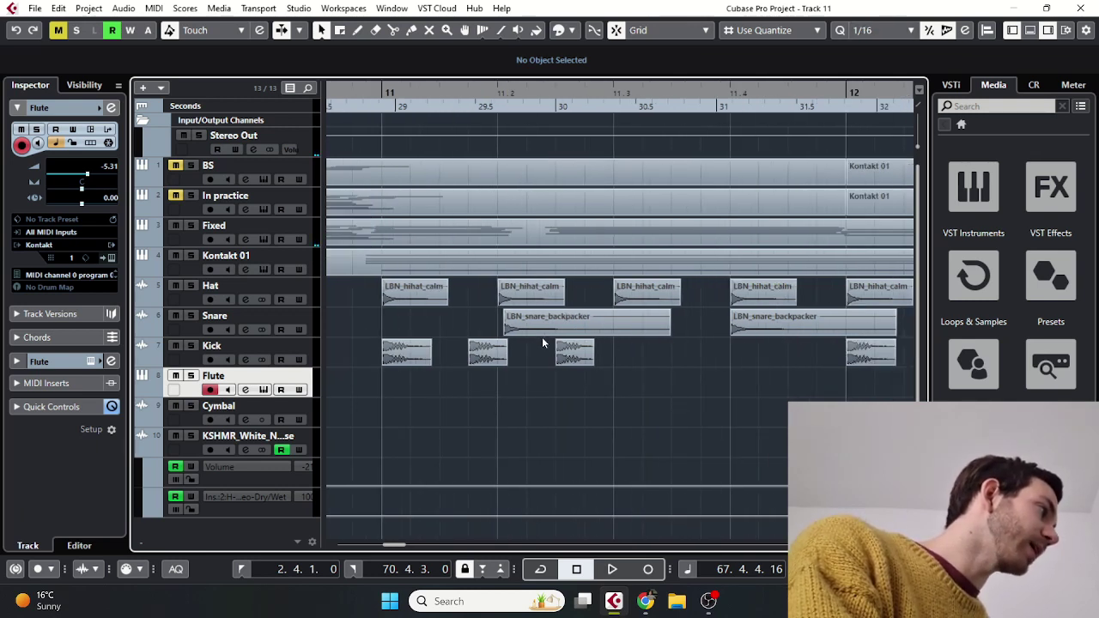
scroll(489, 479, "right", 5)
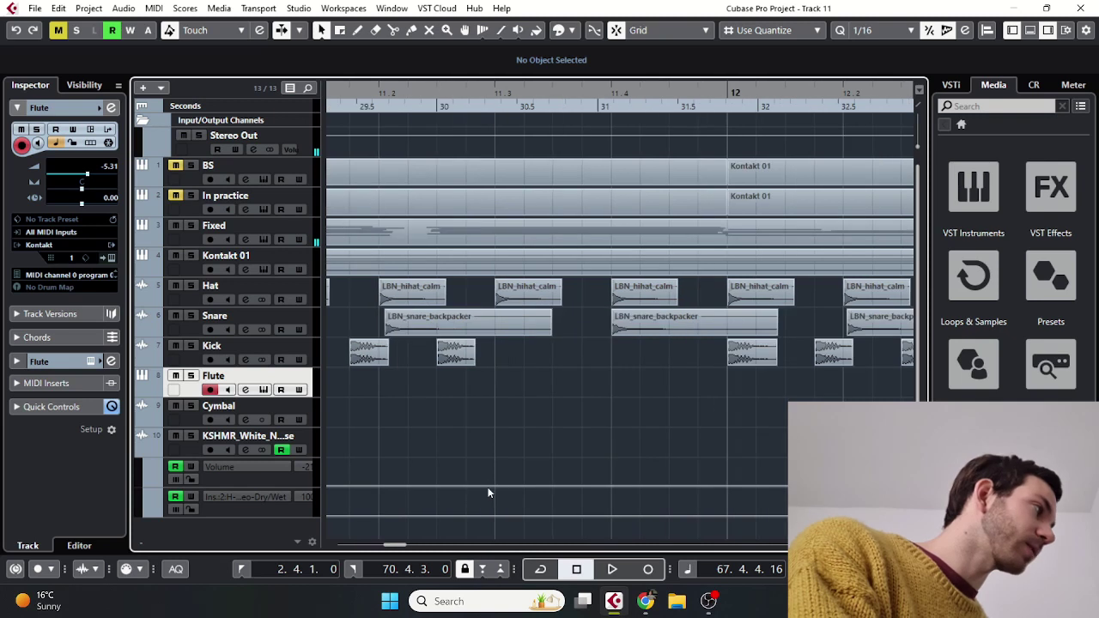
scroll(610, 330, "down", 1)
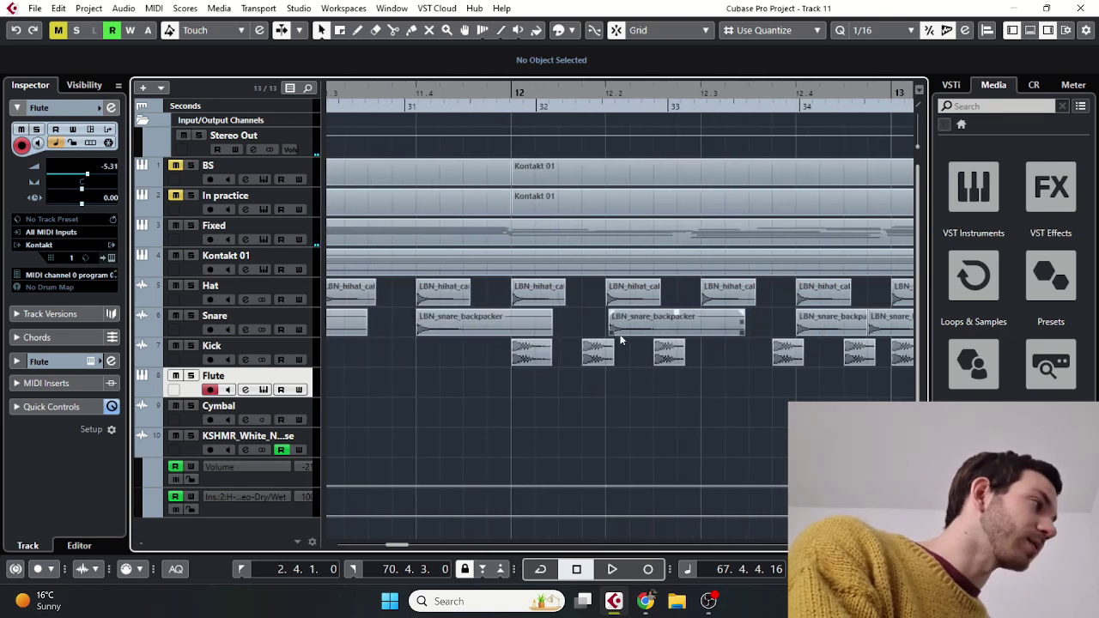
scroll(636, 332, "left", 5)
scroll(557, 315, "up", 2)
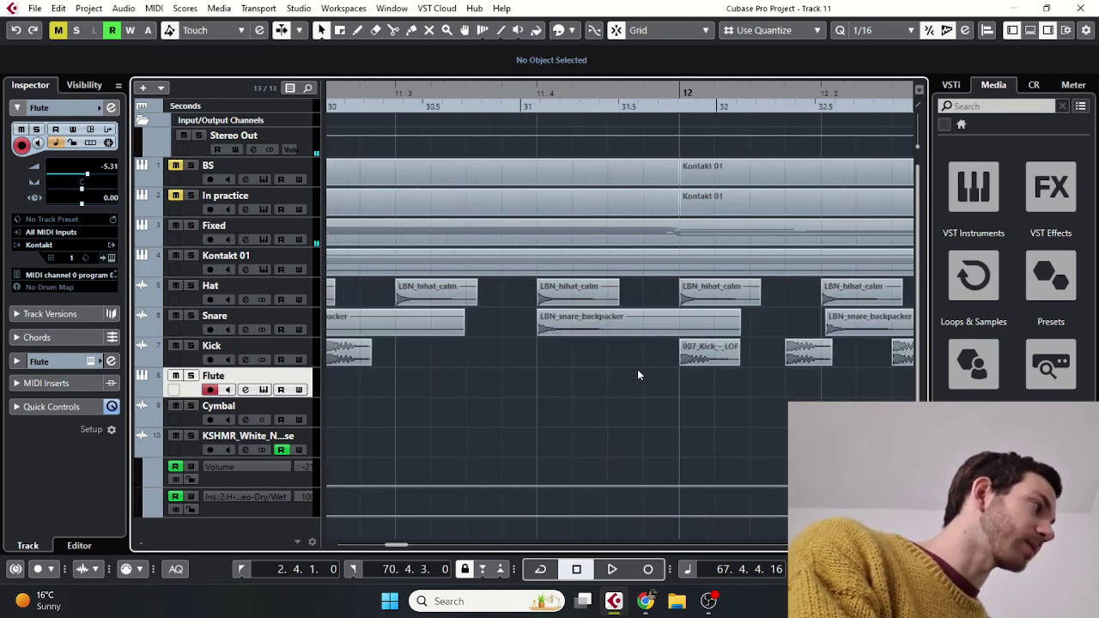
scroll(639, 342, "down", 2)
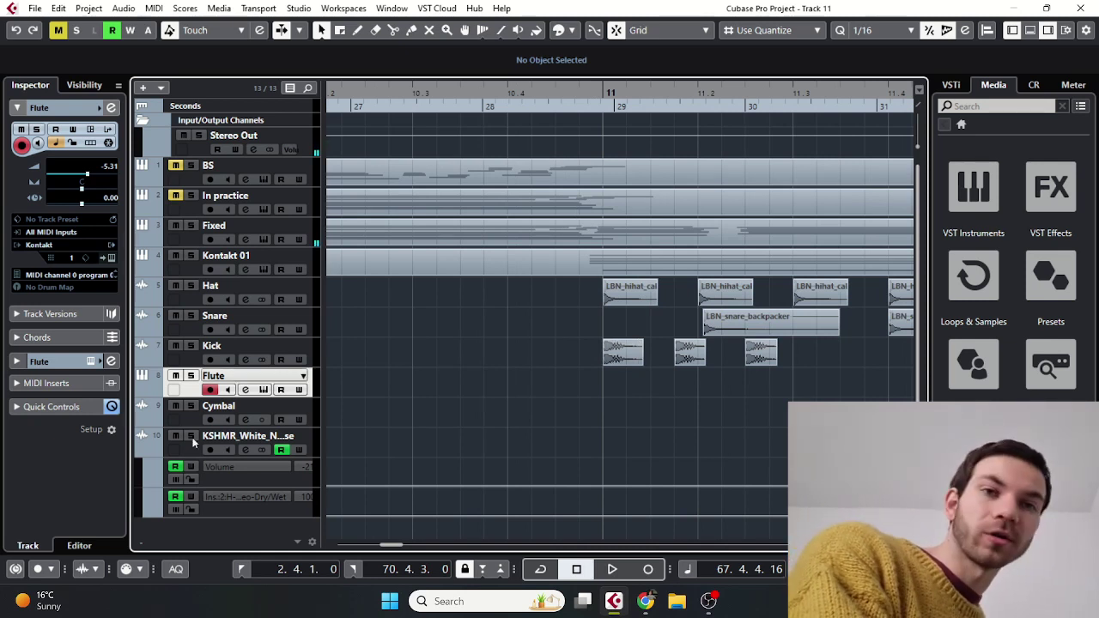
scroll(479, 432, "right", 3)
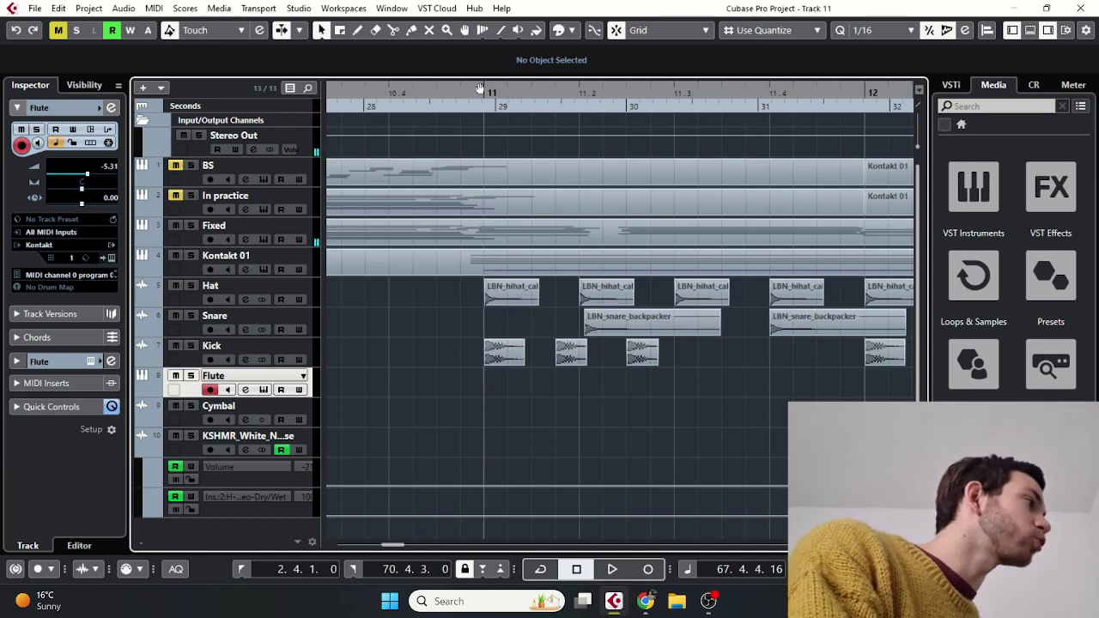
Play the drums from bar 11, stop, and select a snare event near bar 11.
left_click(481, 89)
key("space")
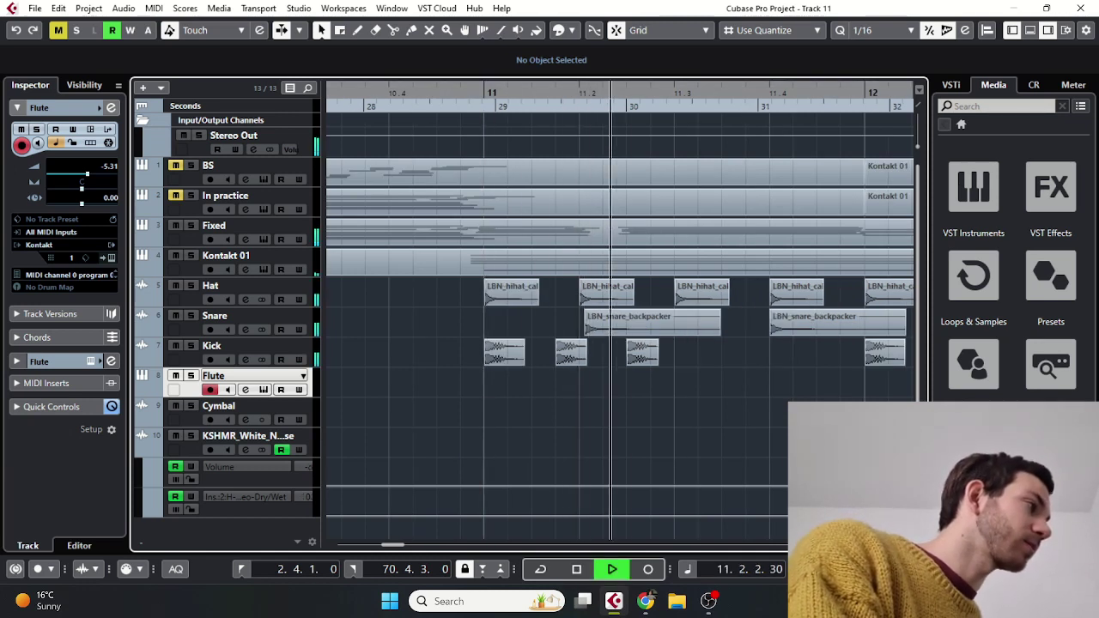
key("g")
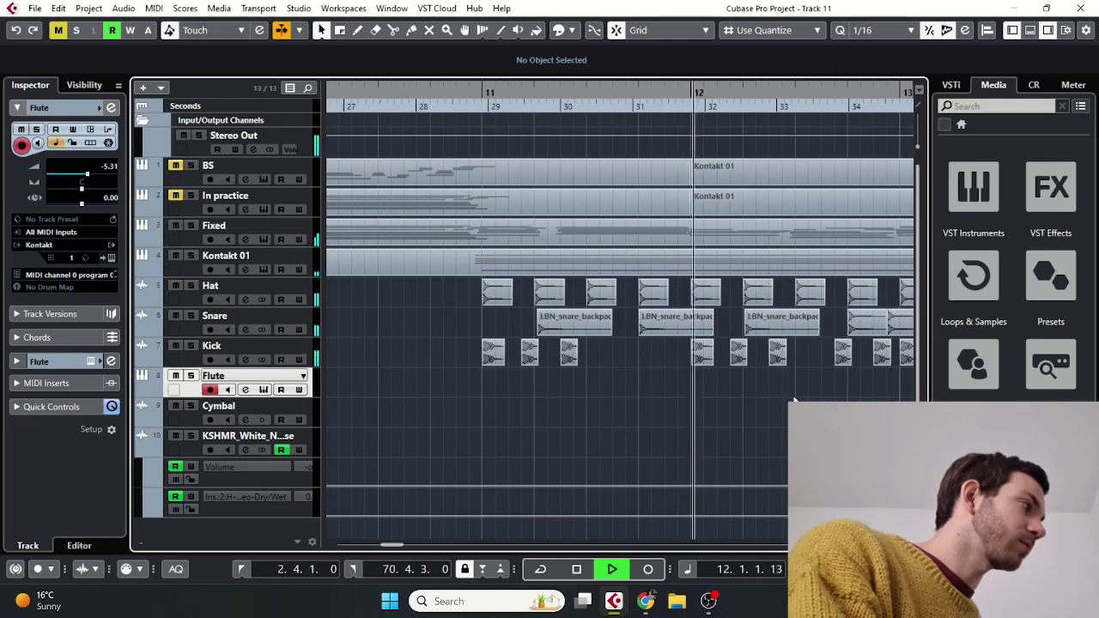
key("space")
key("h")
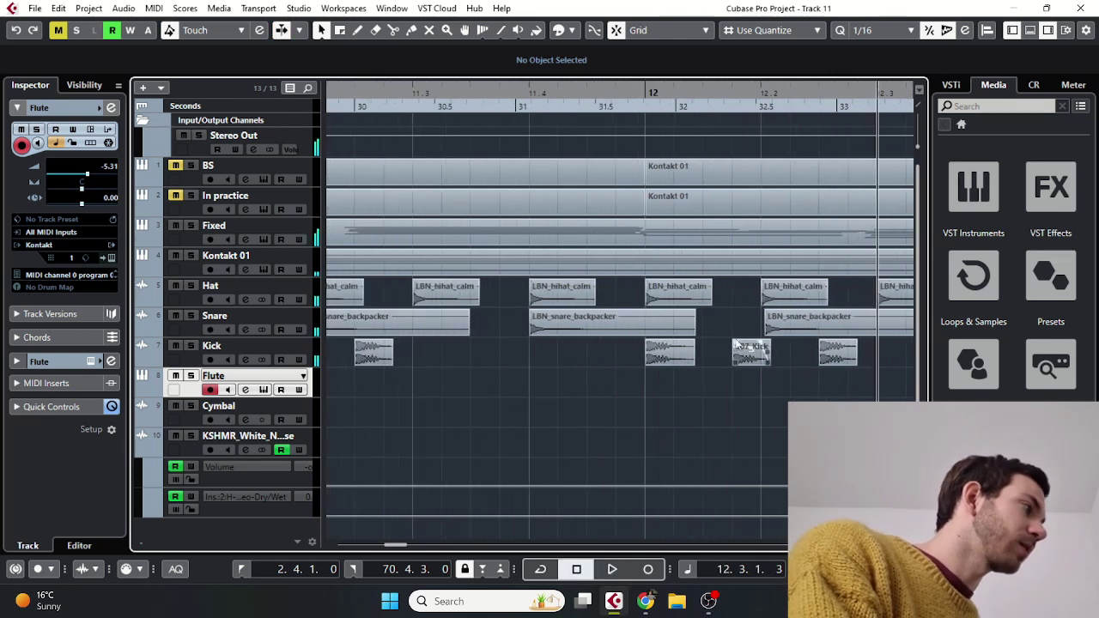
left_click(775, 325)
scroll(496, 341, "left", 3)
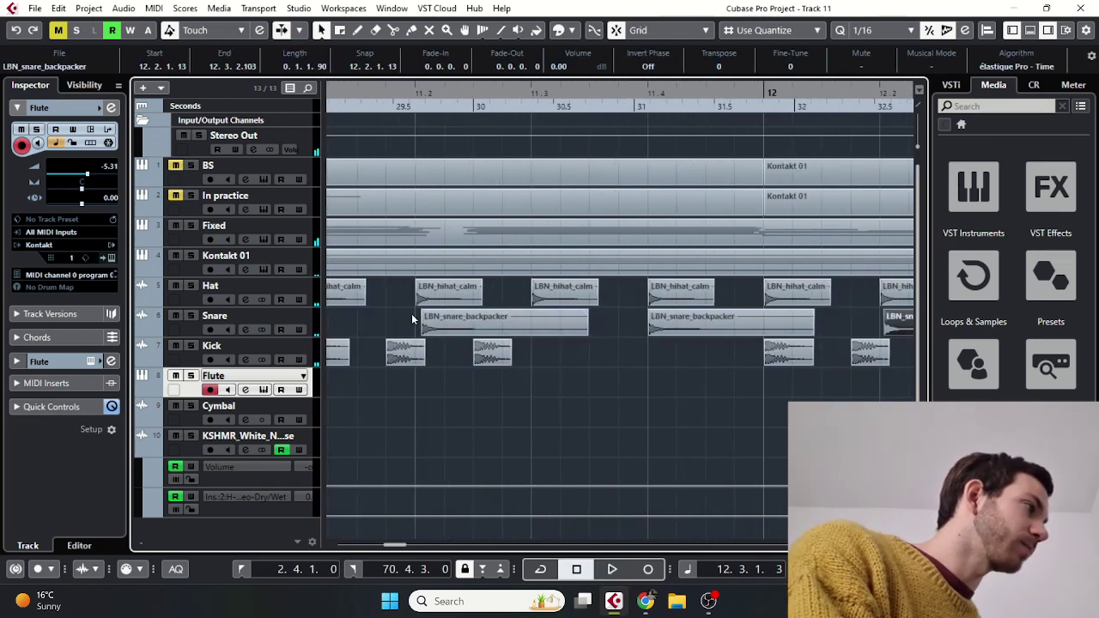
Select the snare event at 11.2.1.0 and audition it from just before bar 11.
left_click(440, 323)
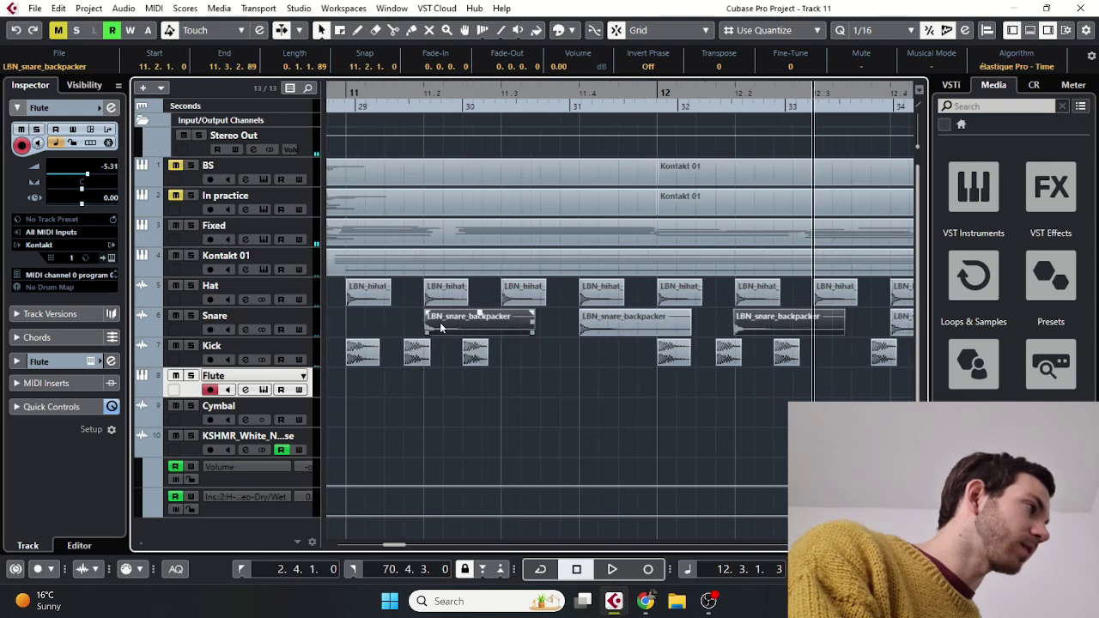
key("g")
left_click(382, 108)
key("space")
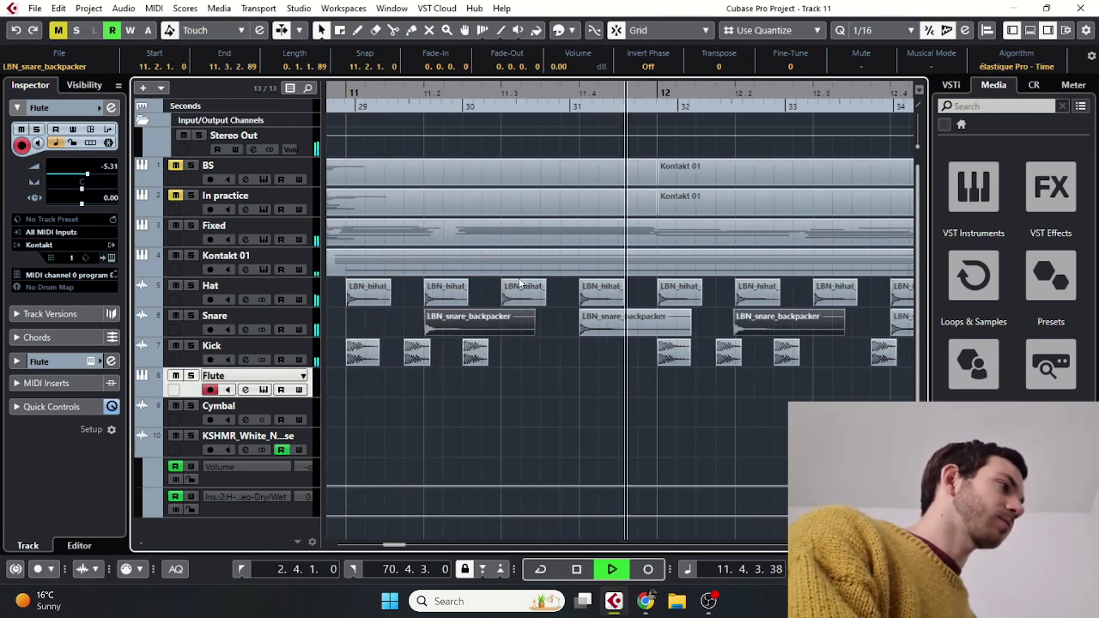
key("space")
Nudge the snare events to 11.2.1.24, turn on cycle, and play from bar 11.
key("ctrl+Right")
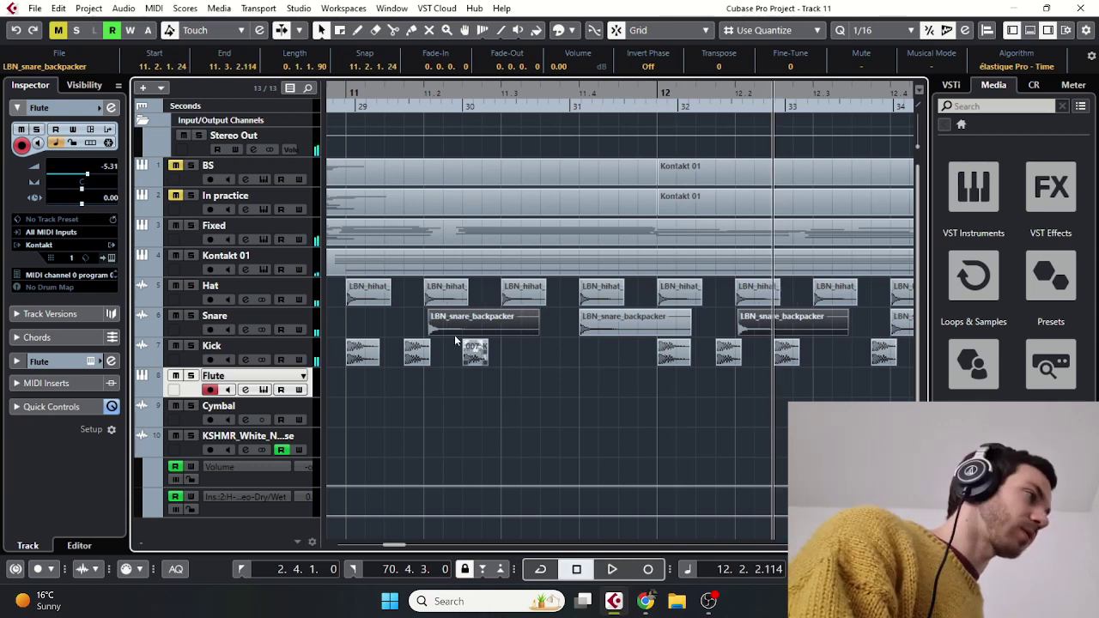
key("KP_Divide")
left_click(346, 105)
key("space")
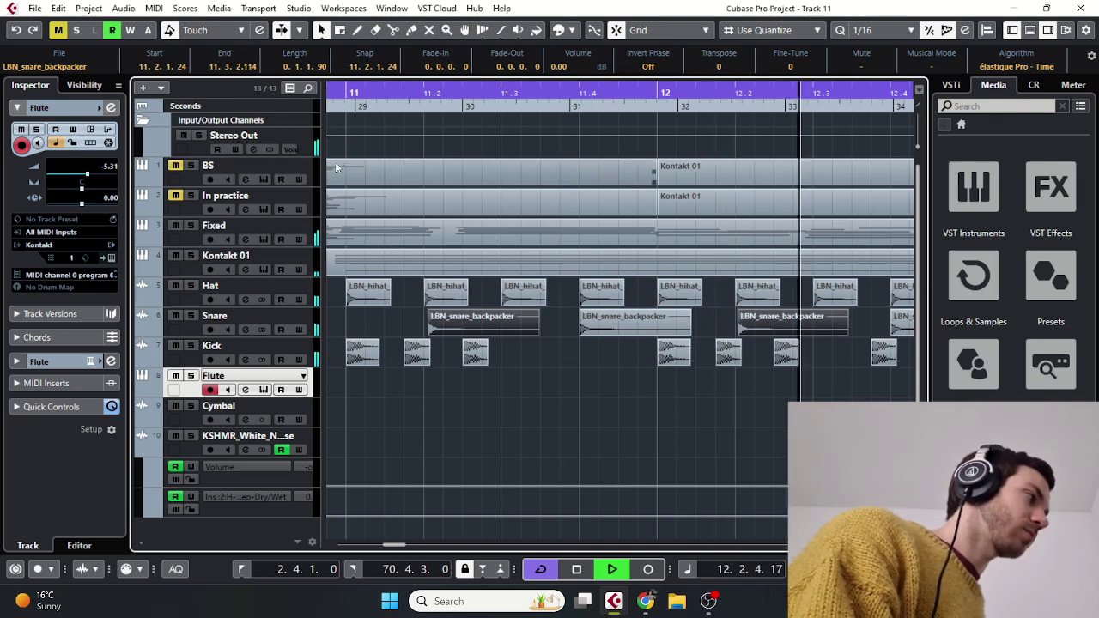
key("space")
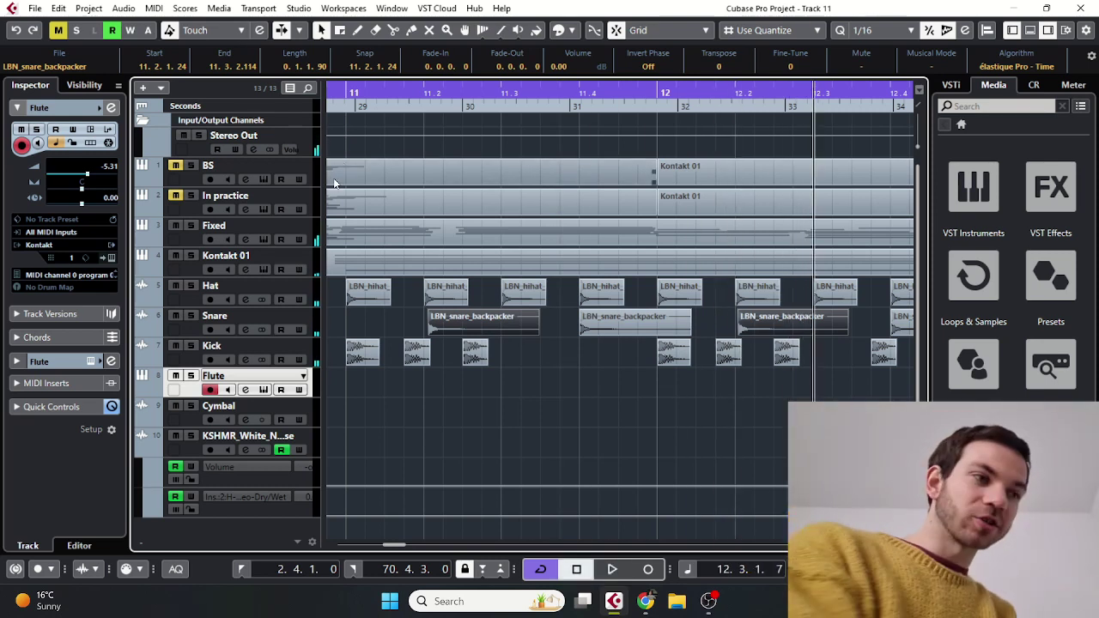